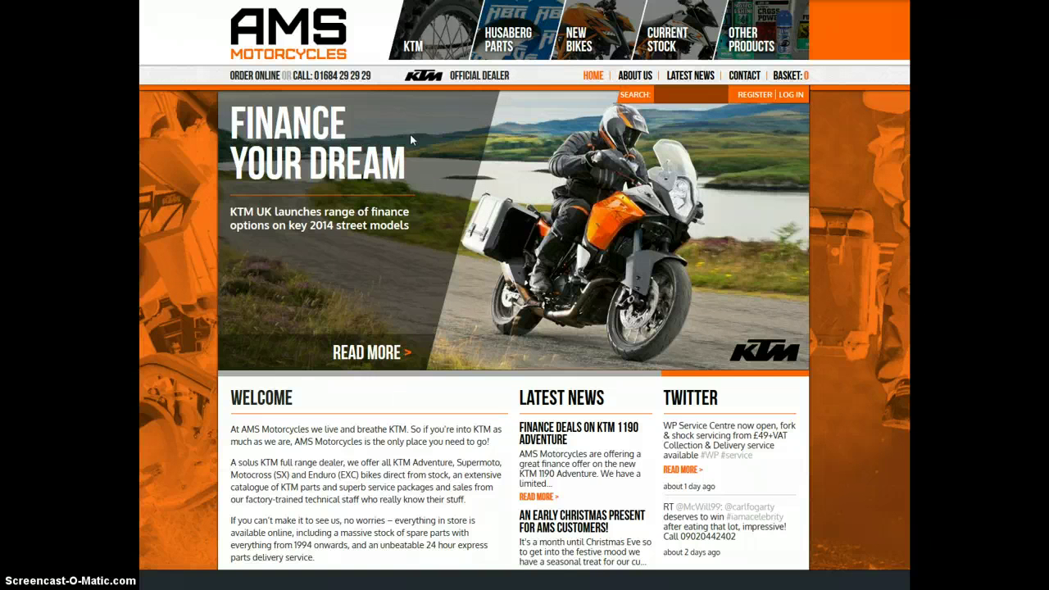
Open the KTM OEM Parts Finder and filter by year 2009 and bike type Enduro
mouse_move(443, 52)
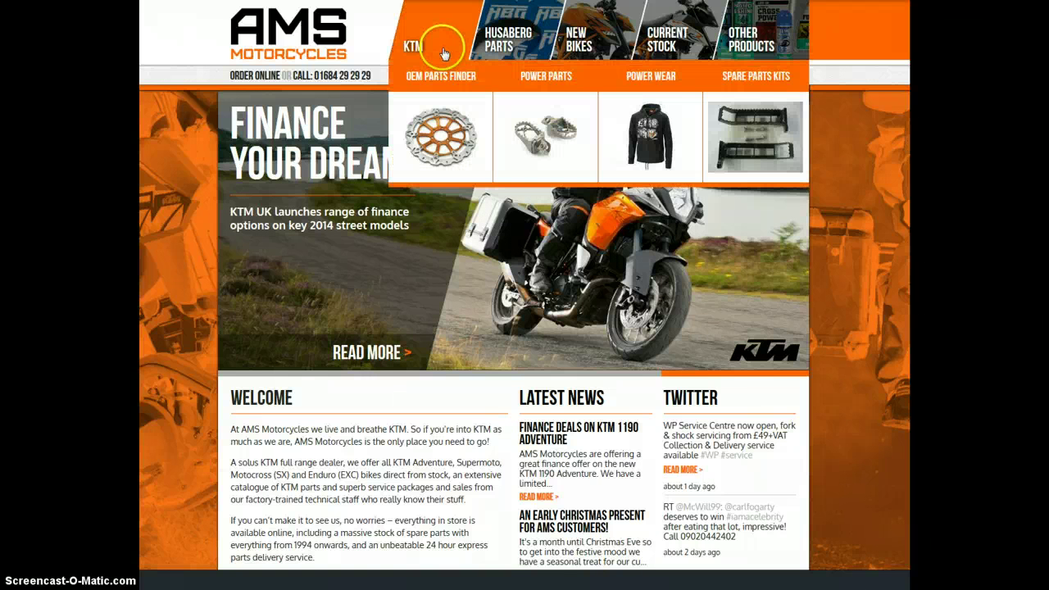
click(440, 137)
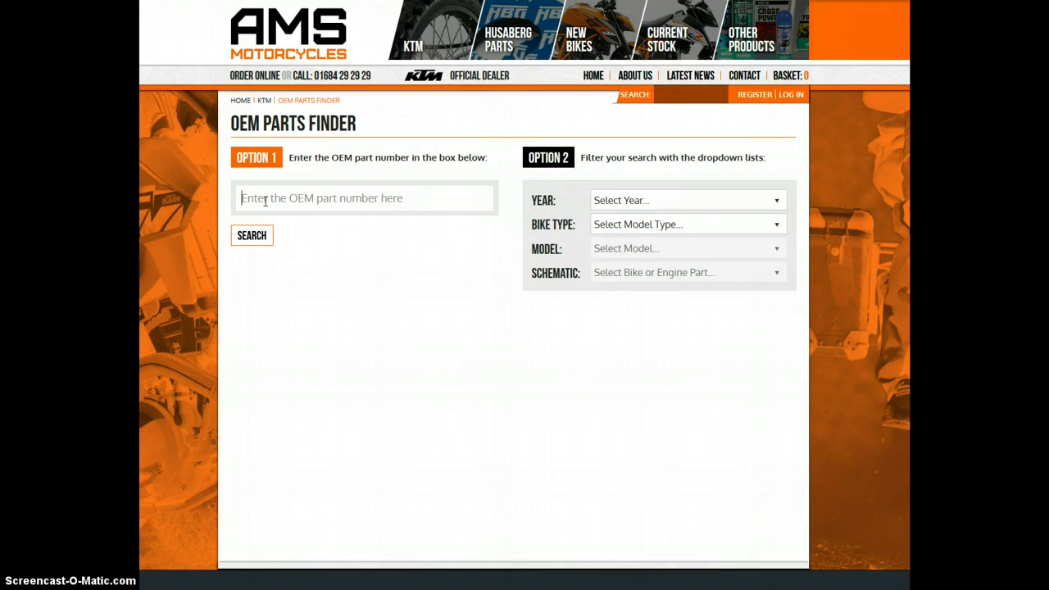
click(722, 204)
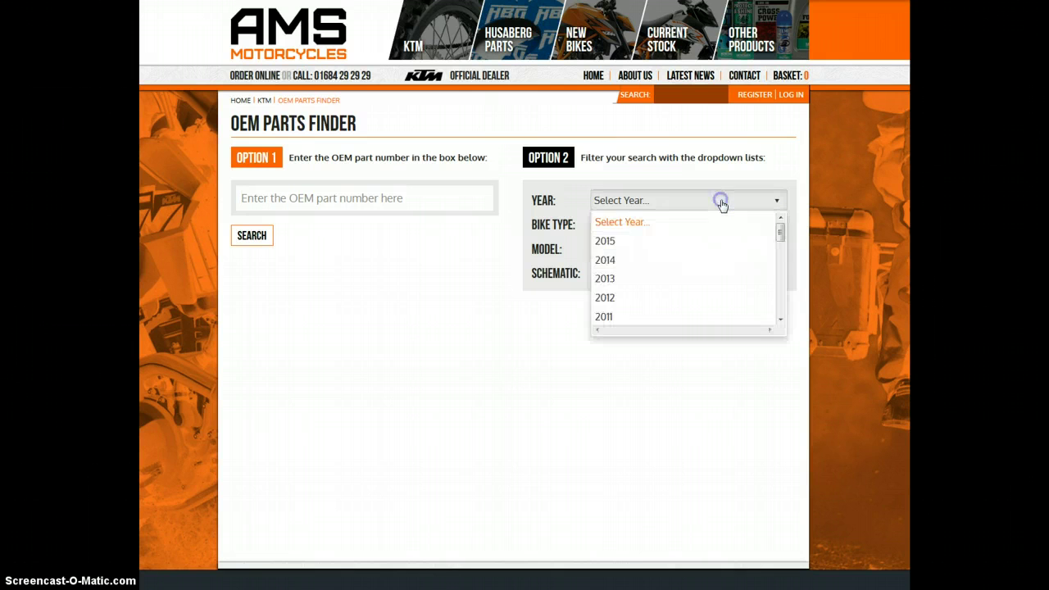
scroll(619, 305, down, 2)
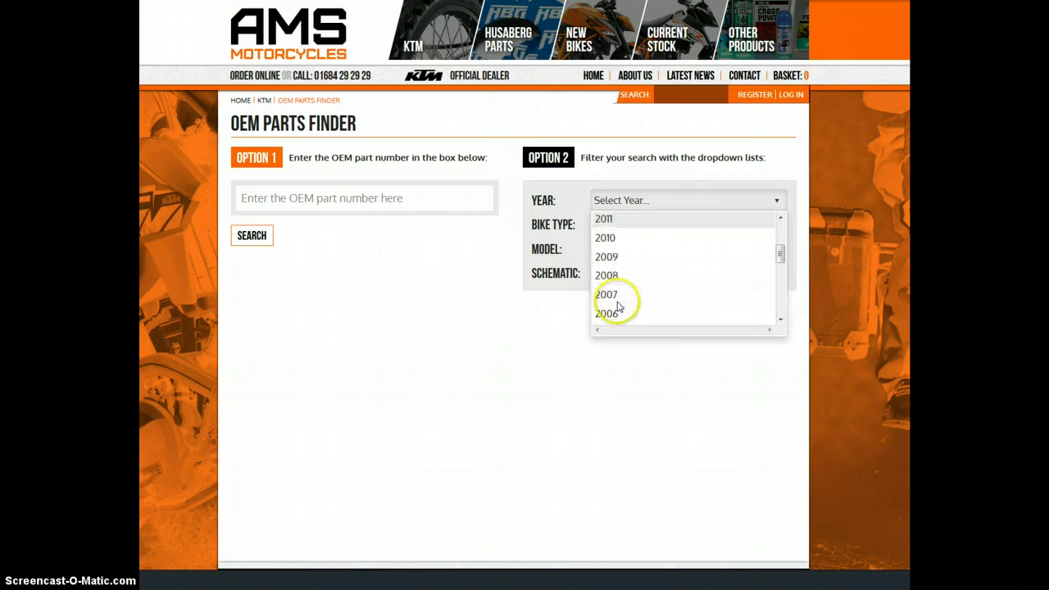
click(612, 238)
click(633, 230)
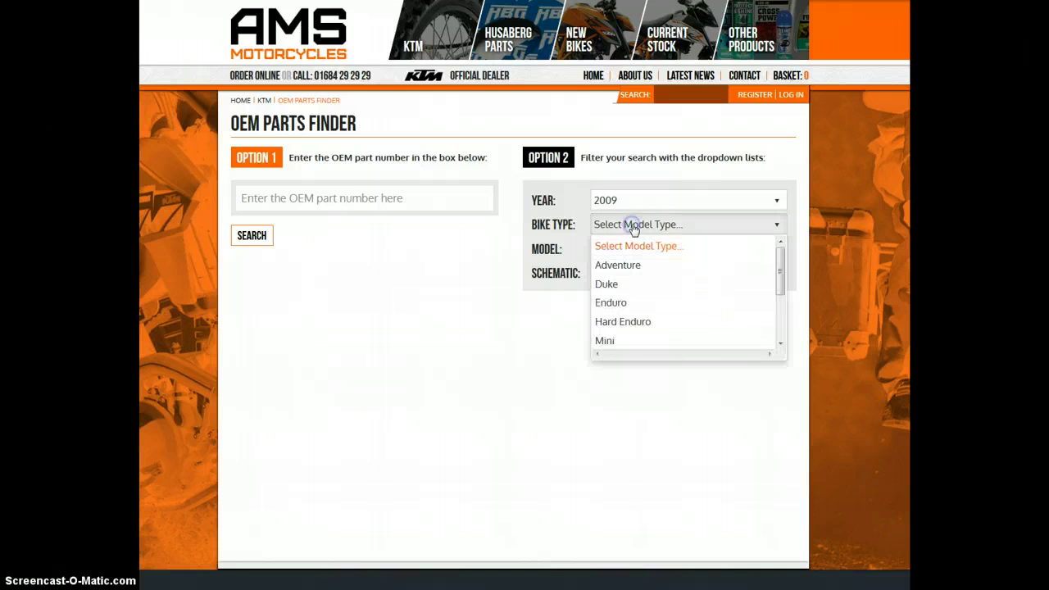
click(616, 302)
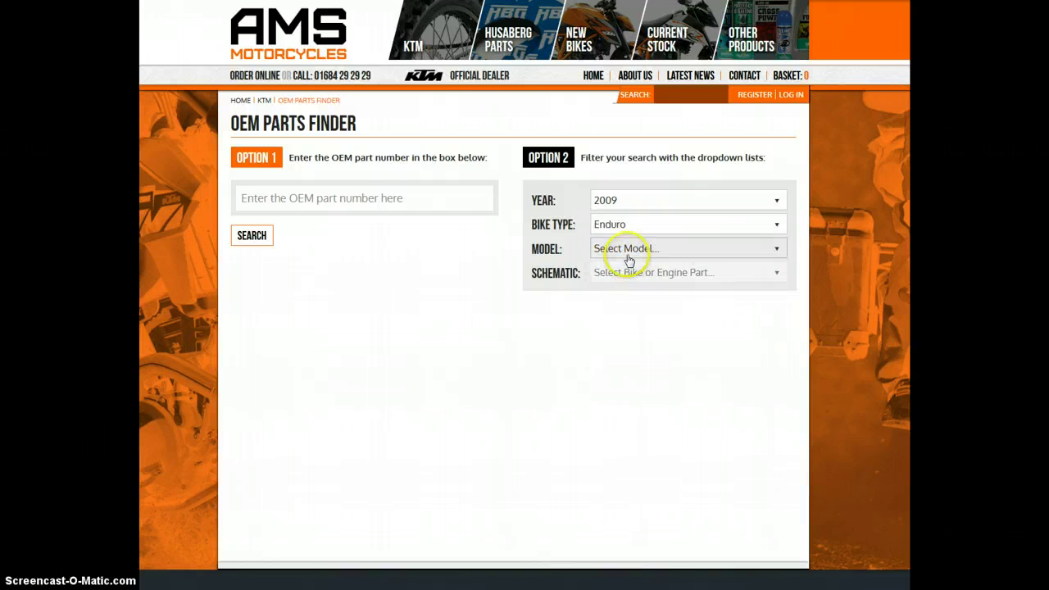
Set the parts finder's model filter to 250 EXC-F (EU)
click(628, 248)
scroll(633, 310, down, 1)
scroll(633, 310, down, 5)
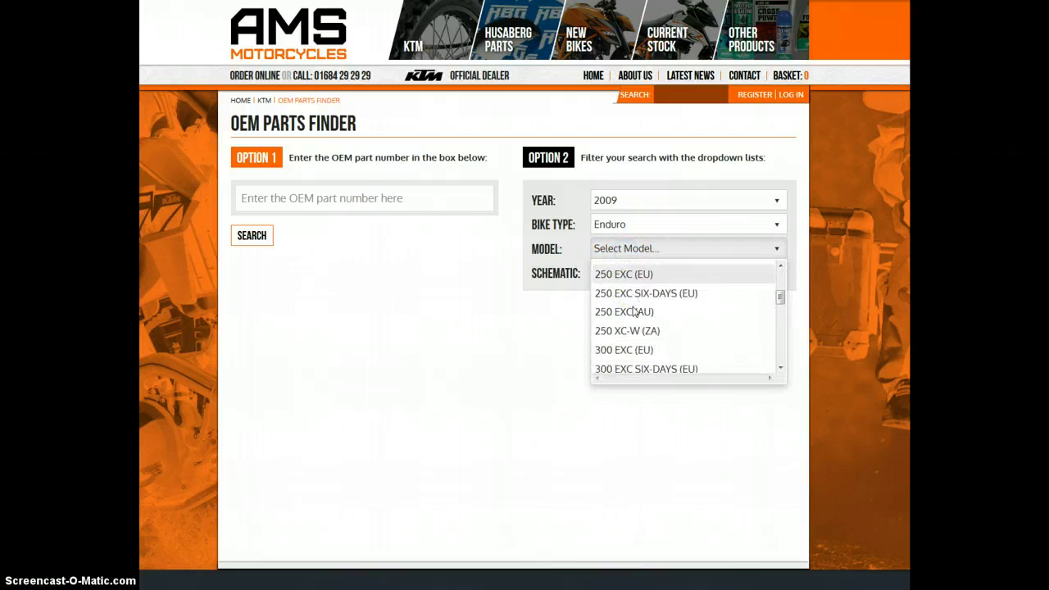
scroll(633, 310, down, 3)
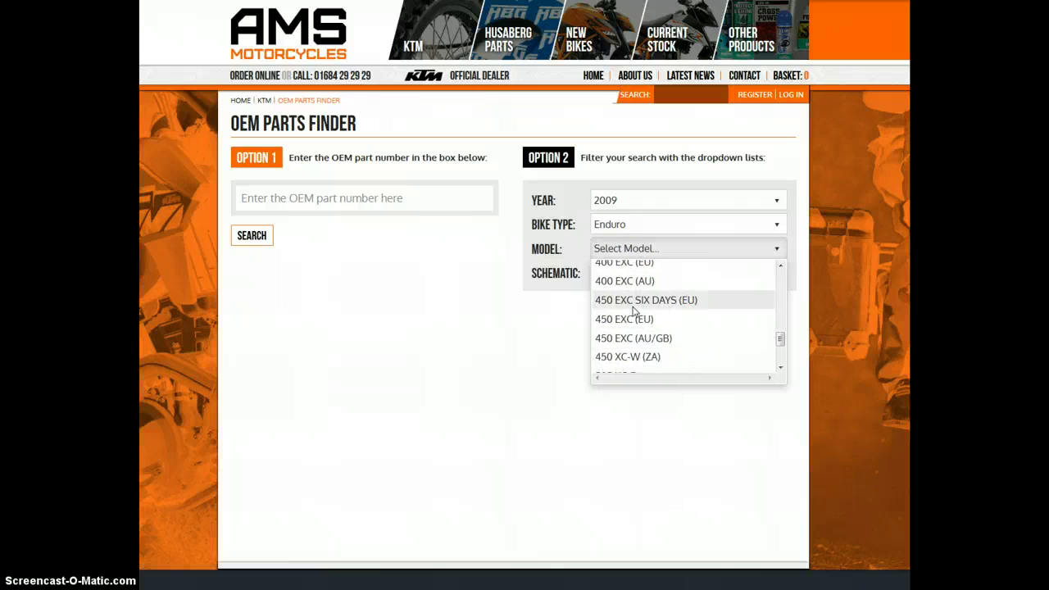
scroll(632, 307, up, 4)
click(632, 287)
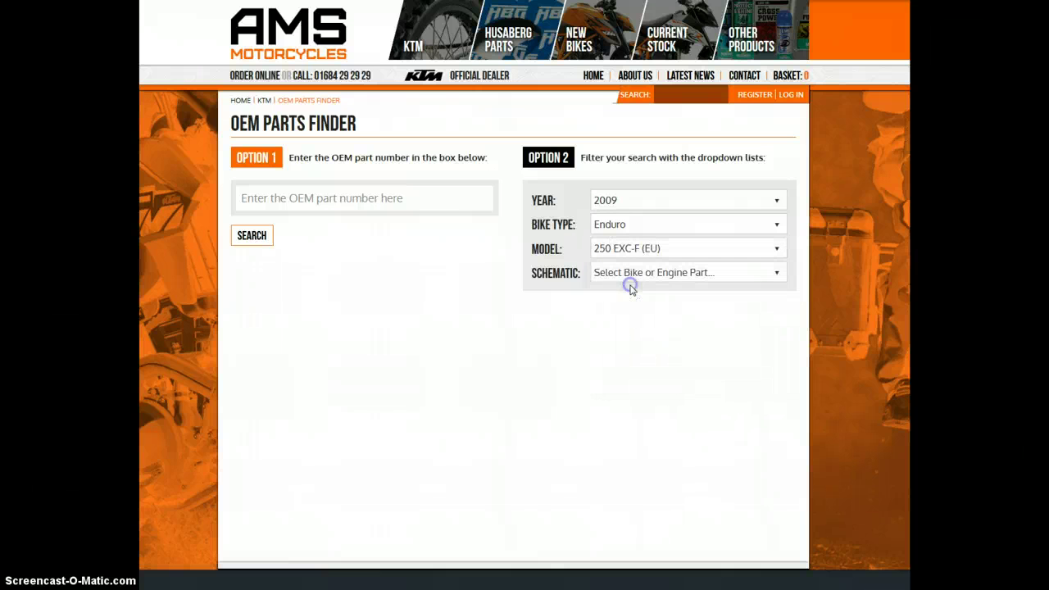
Choose the AIR FILTER schematic and agree to the terms in the important notice
click(649, 273)
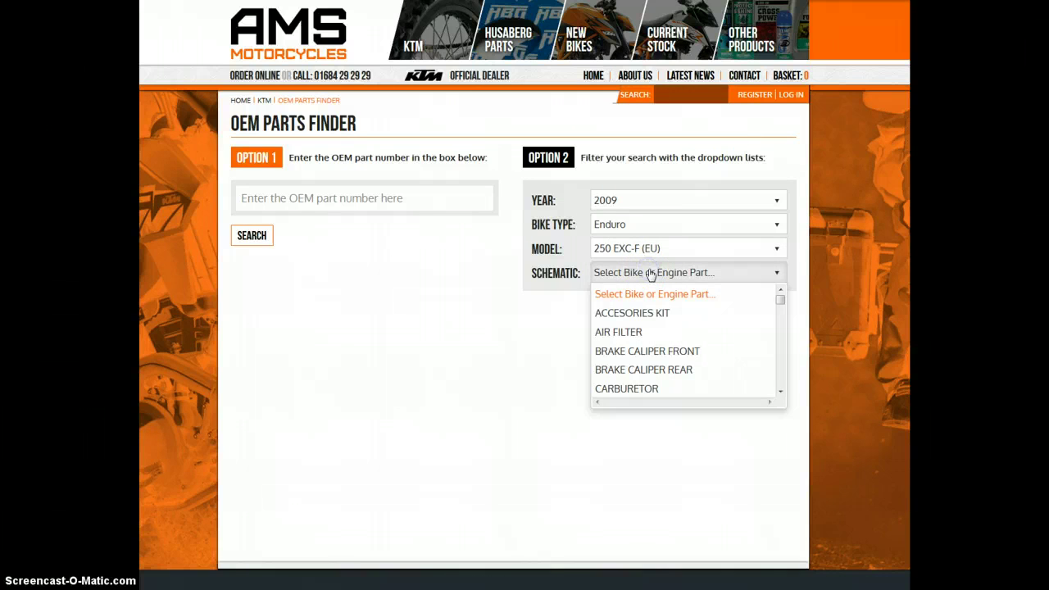
click(623, 331)
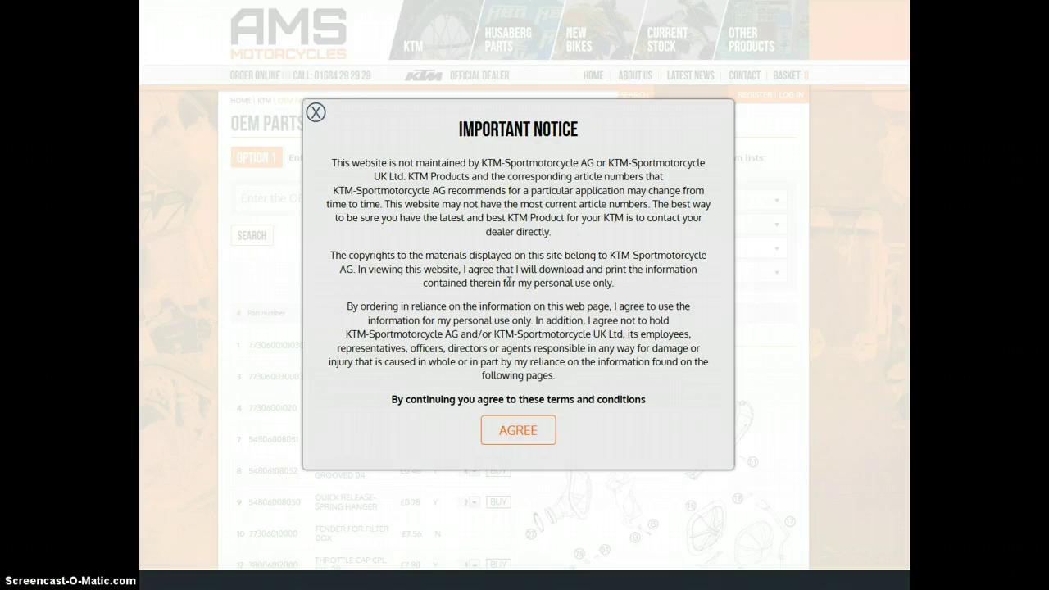
click(515, 431)
Add the quick release-spring hanger with quantity 2 to the basket and open the basket
scroll(611, 438, down, 3)
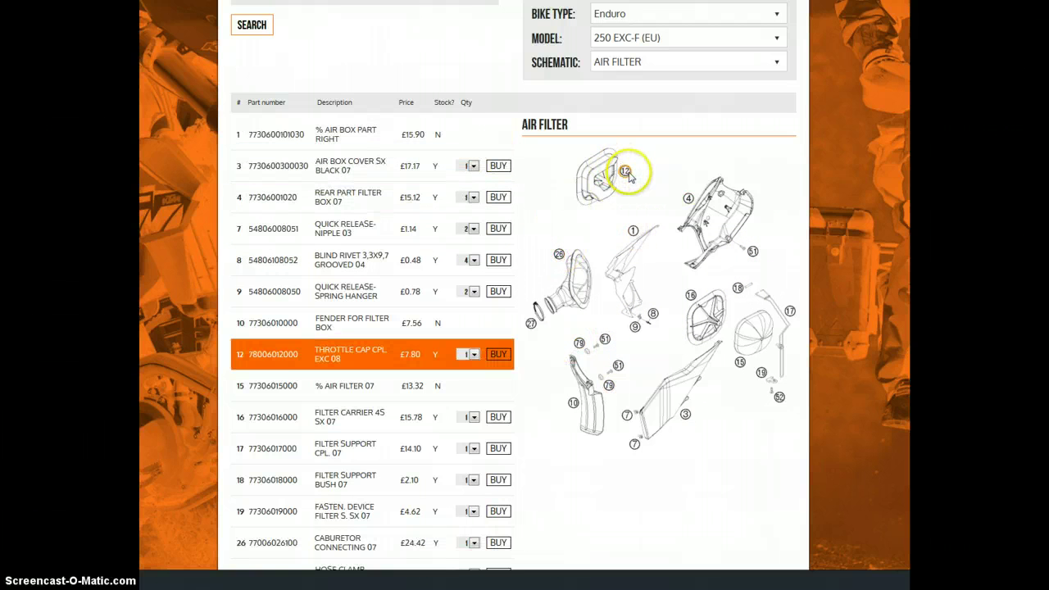
click(499, 291)
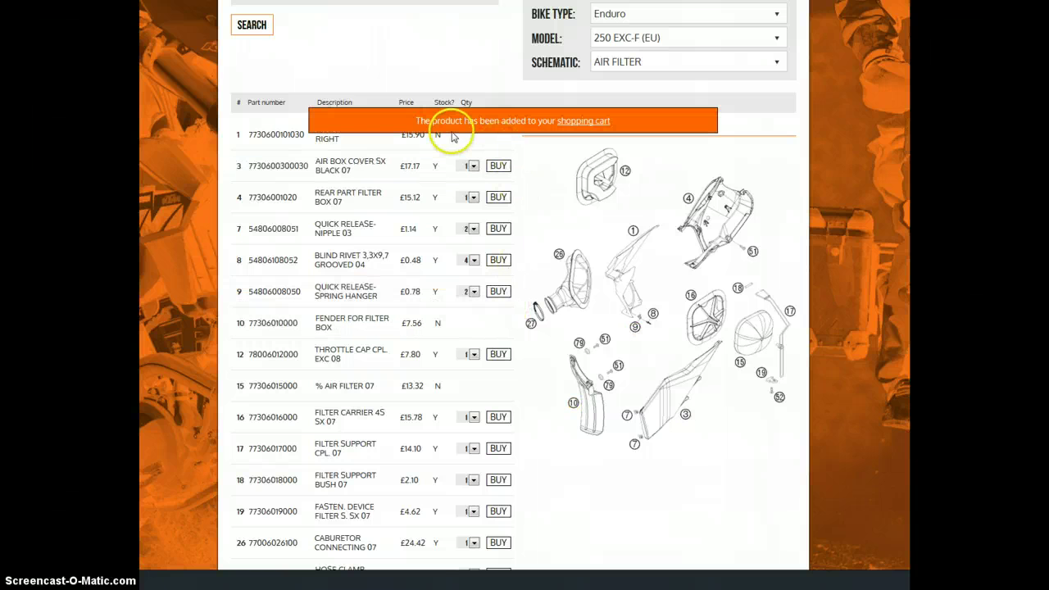
scroll(573, 156, up, 3)
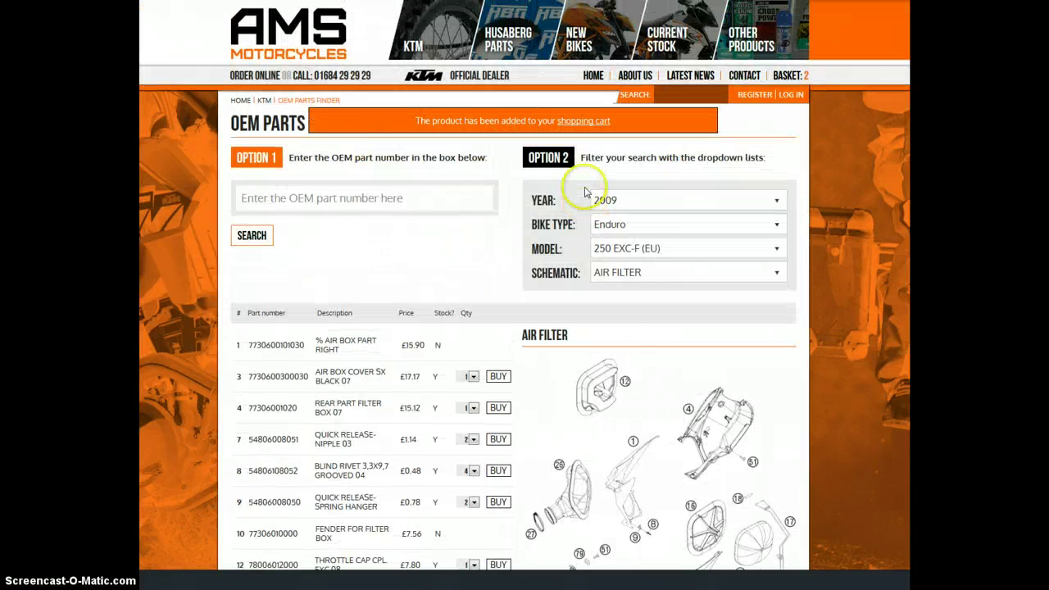
click(787, 76)
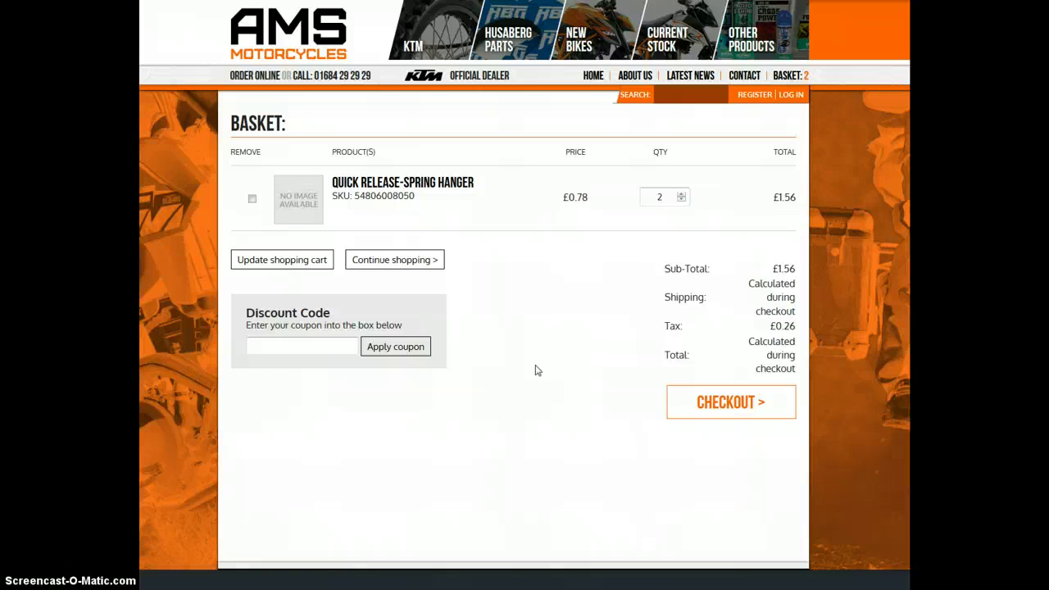
View the KTM Power Parts categories and return to the OEM Parts Finder
mouse_move(413, 37)
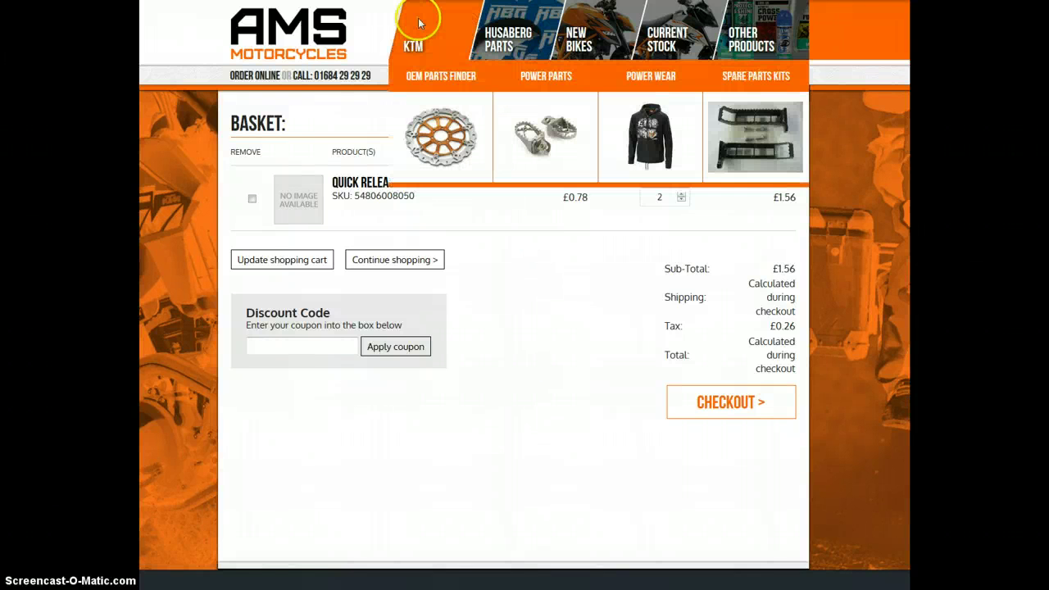
click(534, 140)
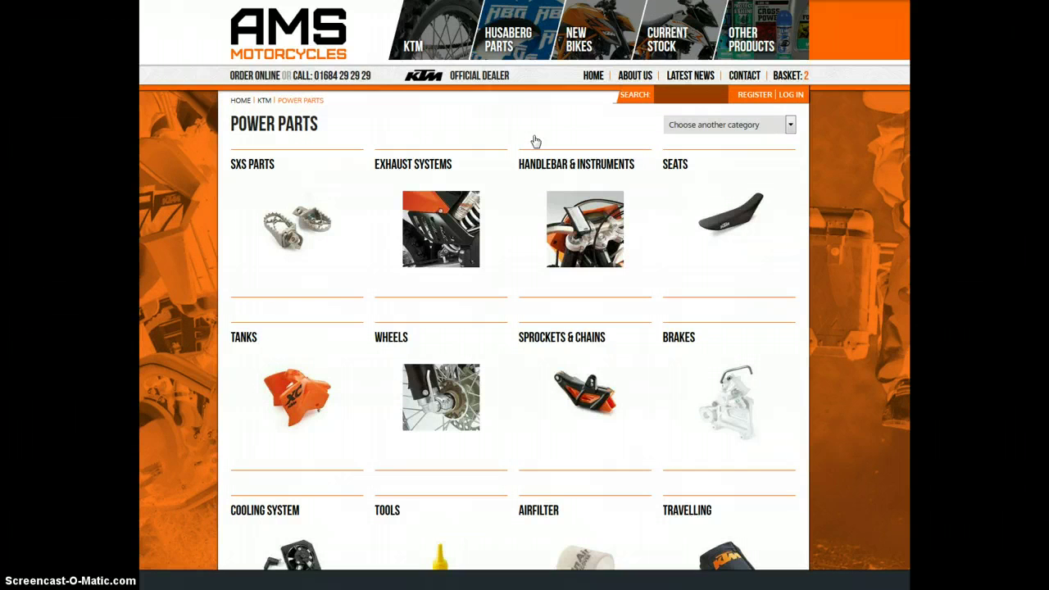
mouse_move(438, 50)
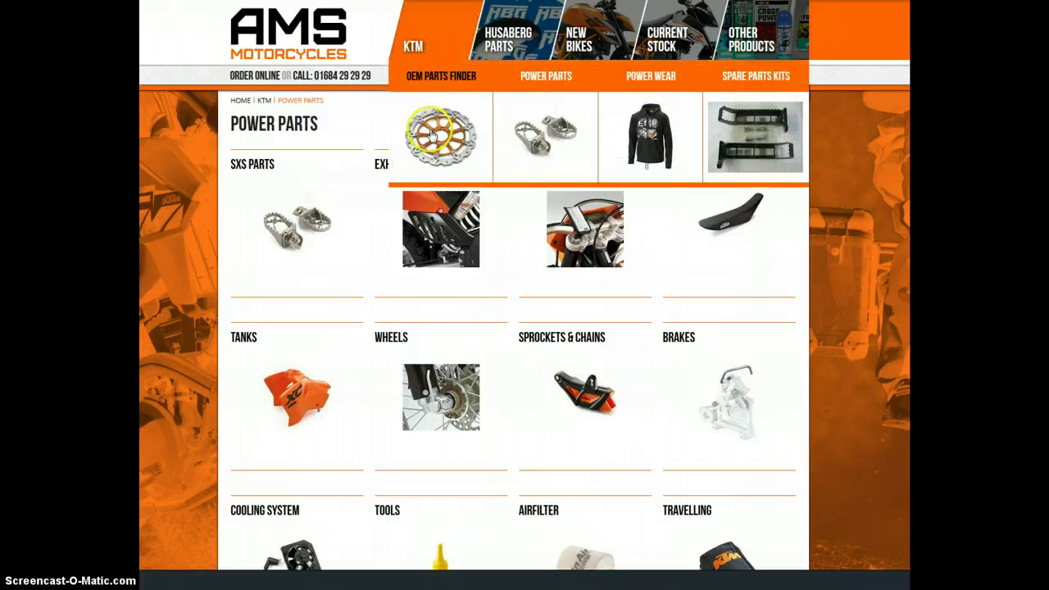
click(433, 135)
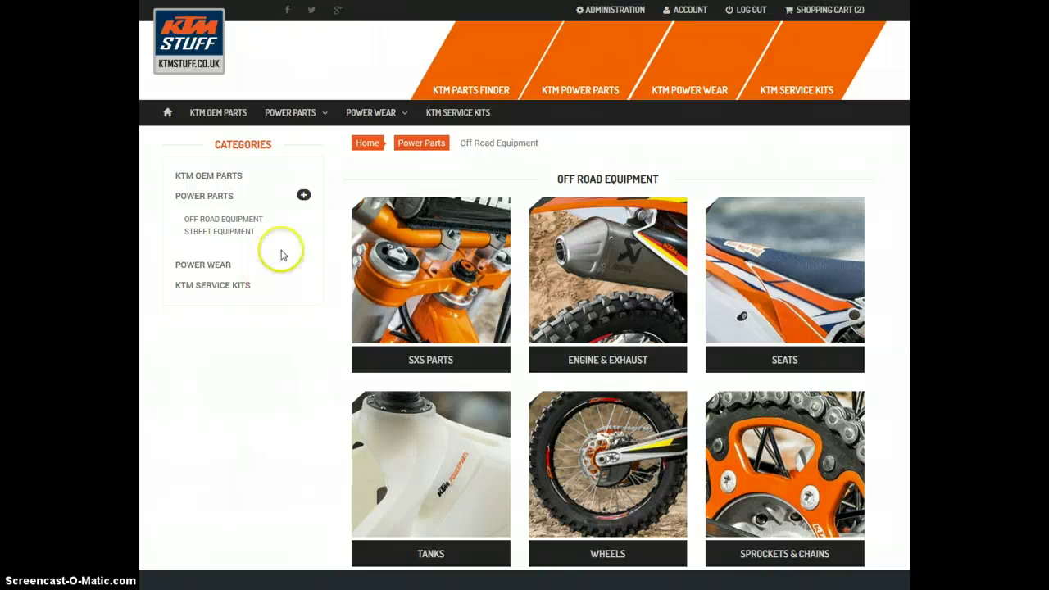
On the KTM Stuff site, open the KTM Parts Finder and search frame parts for the 2009 Enduro model 250 EXC-F (EU)
click(472, 66)
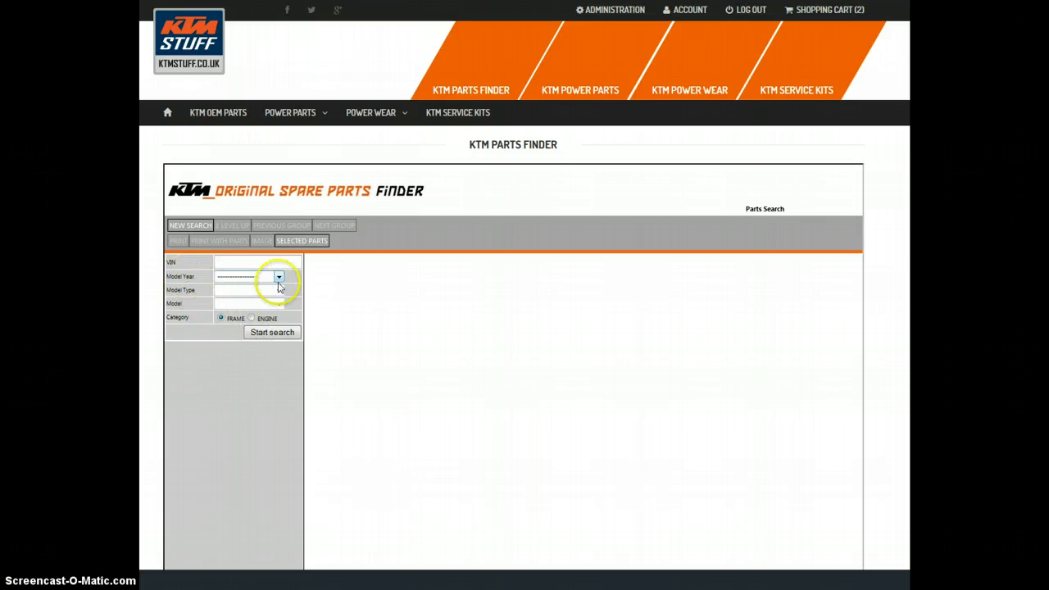
click(279, 279)
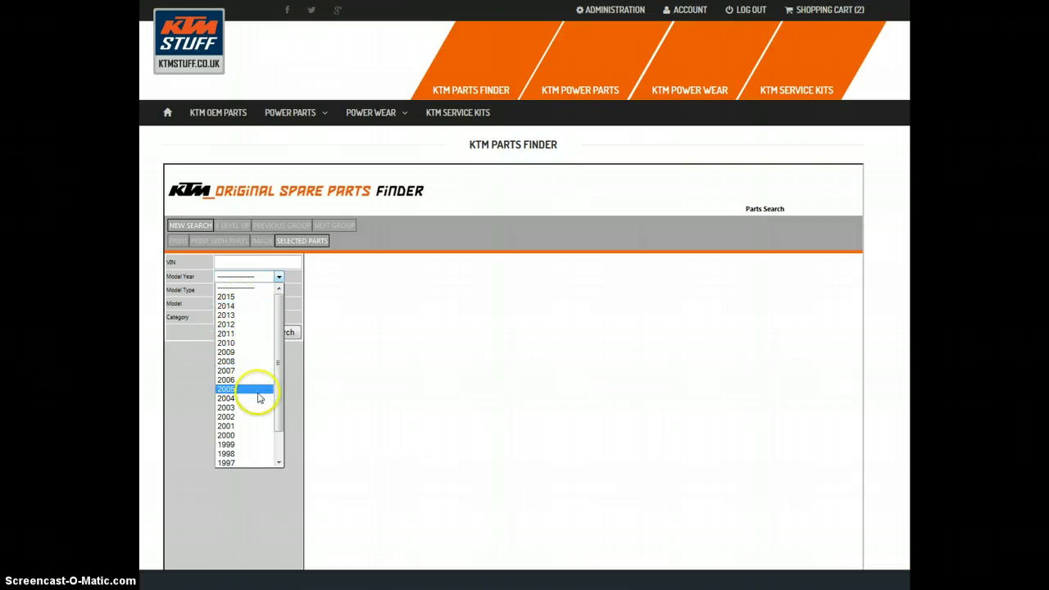
click(236, 352)
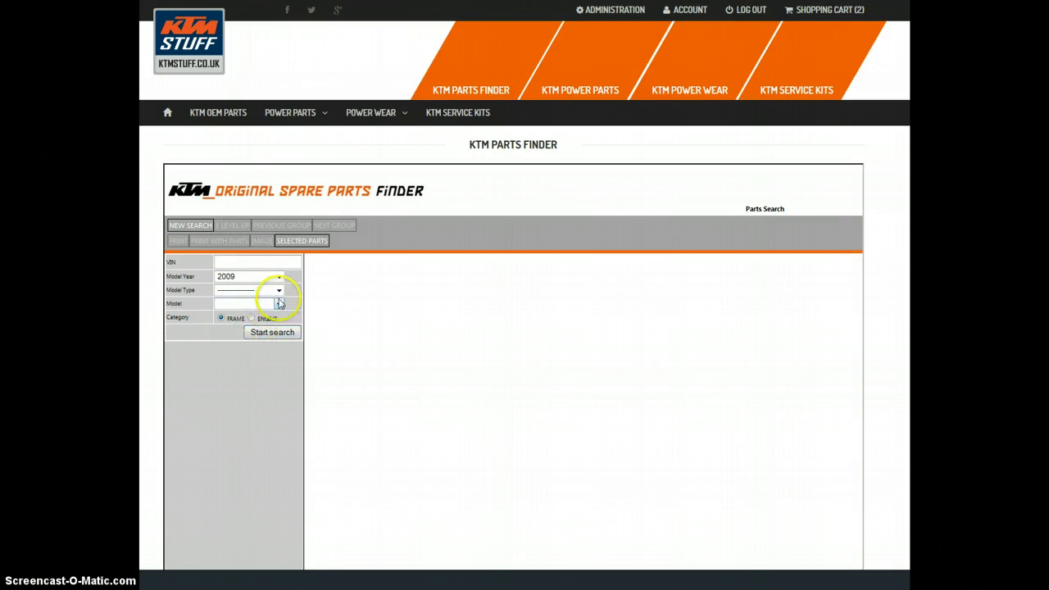
click(279, 290)
click(267, 331)
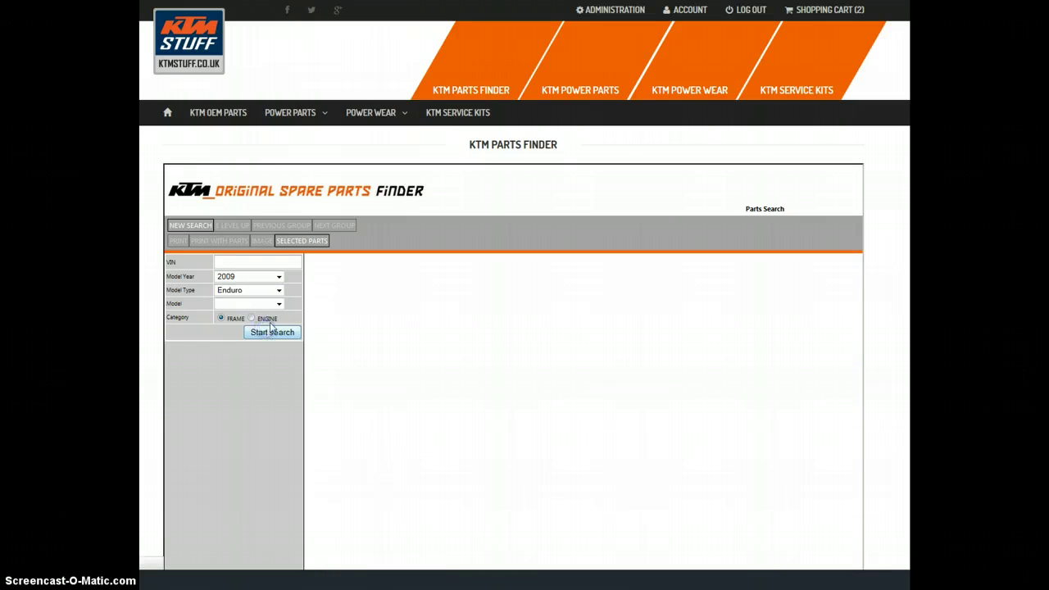
click(280, 305)
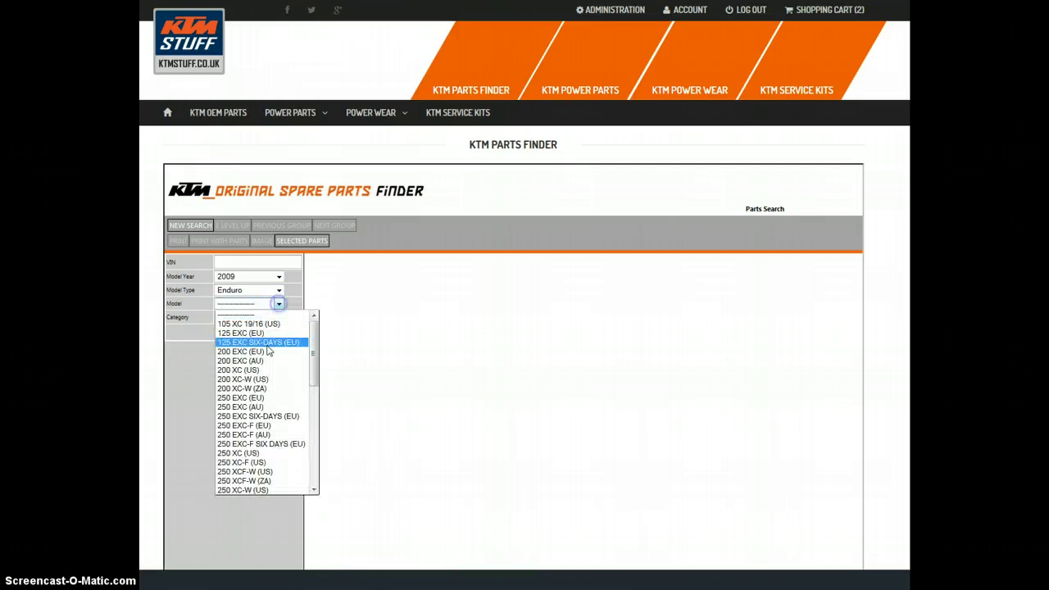
click(252, 429)
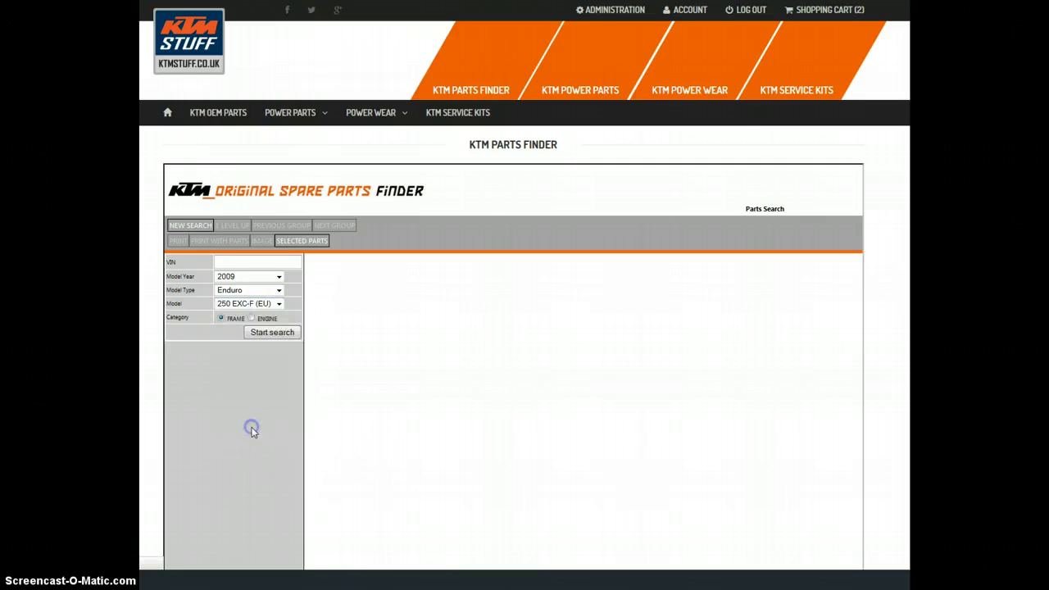
click(268, 335)
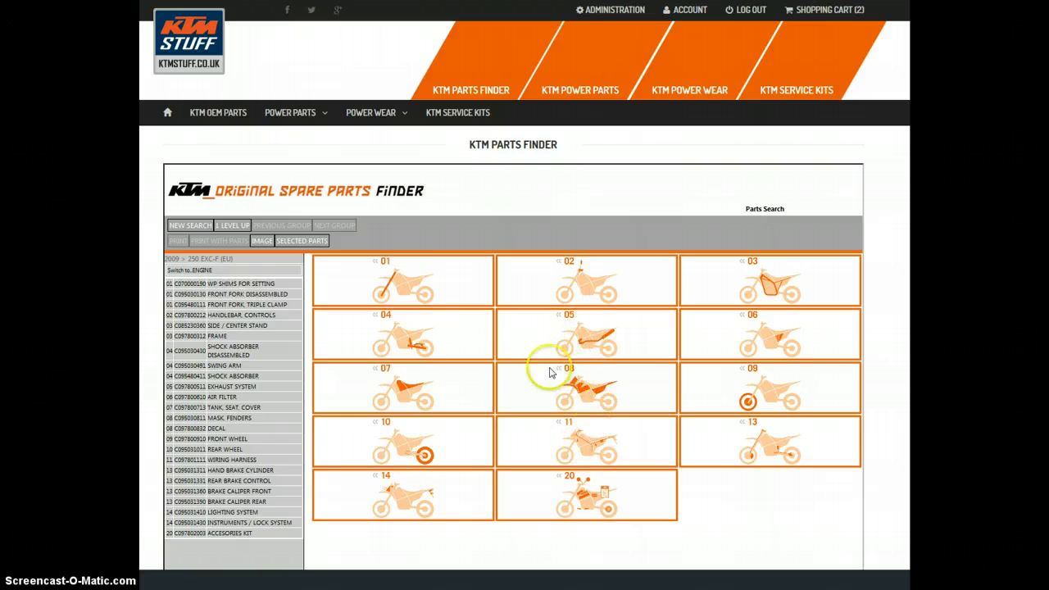
Open the Front Fork Disassembled diagram and select the OUTER TUBE LS77 D54/60MM 2L part
mouse_move(393, 292)
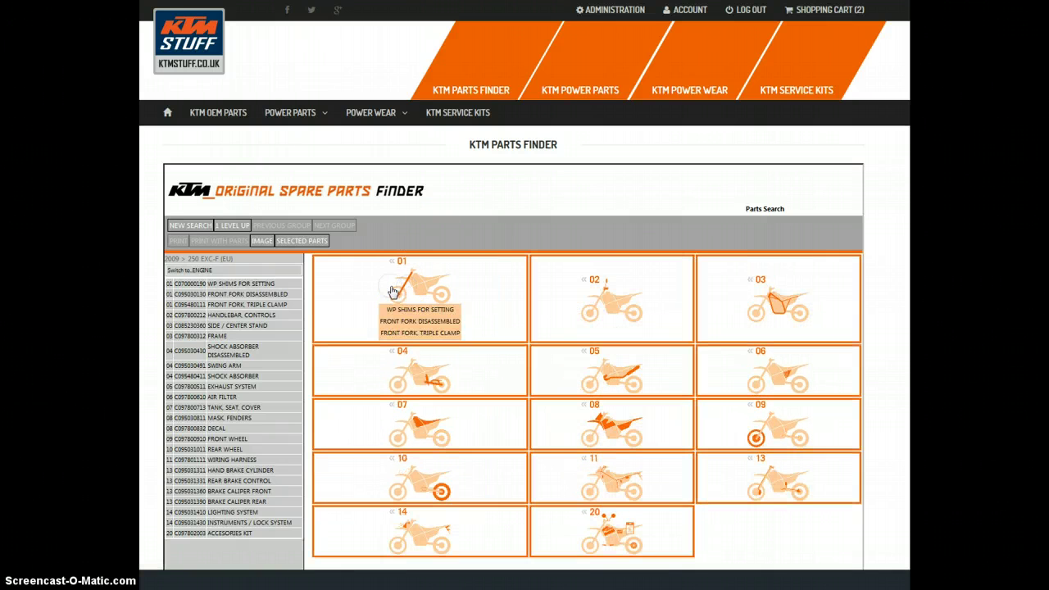
click(404, 324)
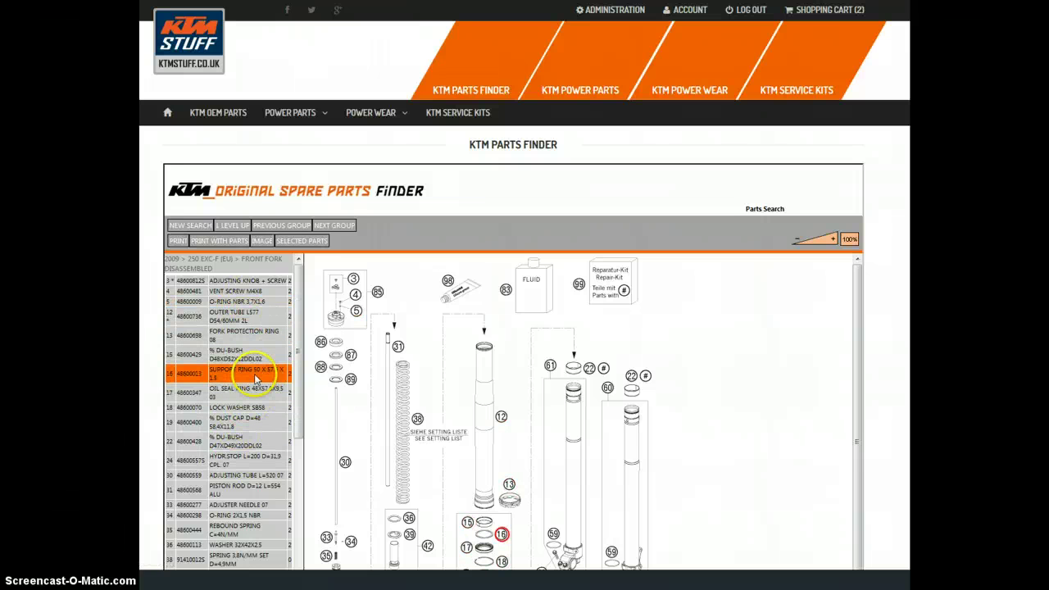
click(228, 319)
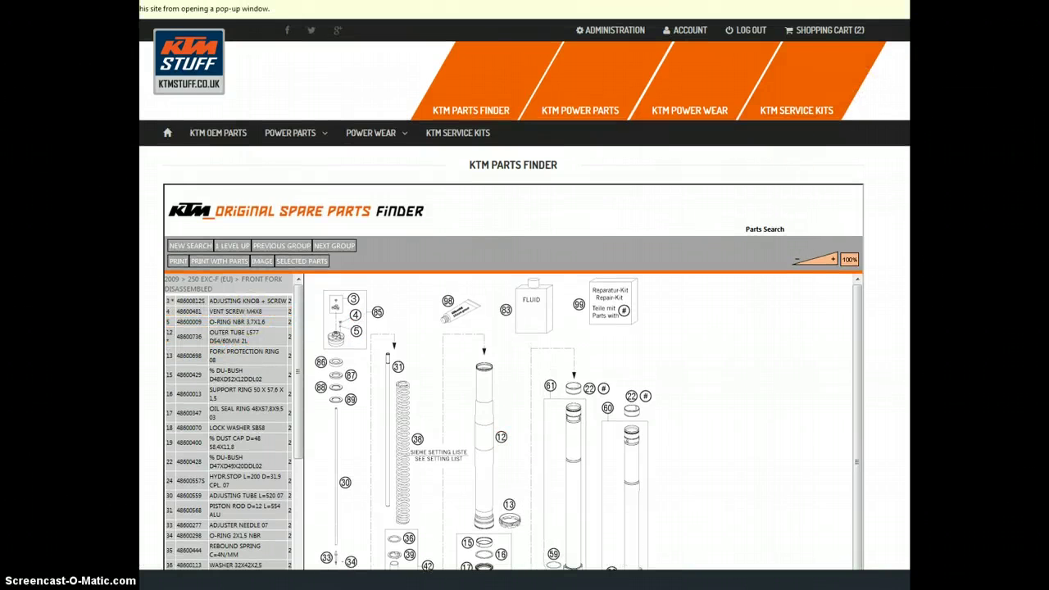
Show the blocked Part Selection pop-up, move it over the diagram to inspect it and close it without saving
click(908, 9)
click(875, 27)
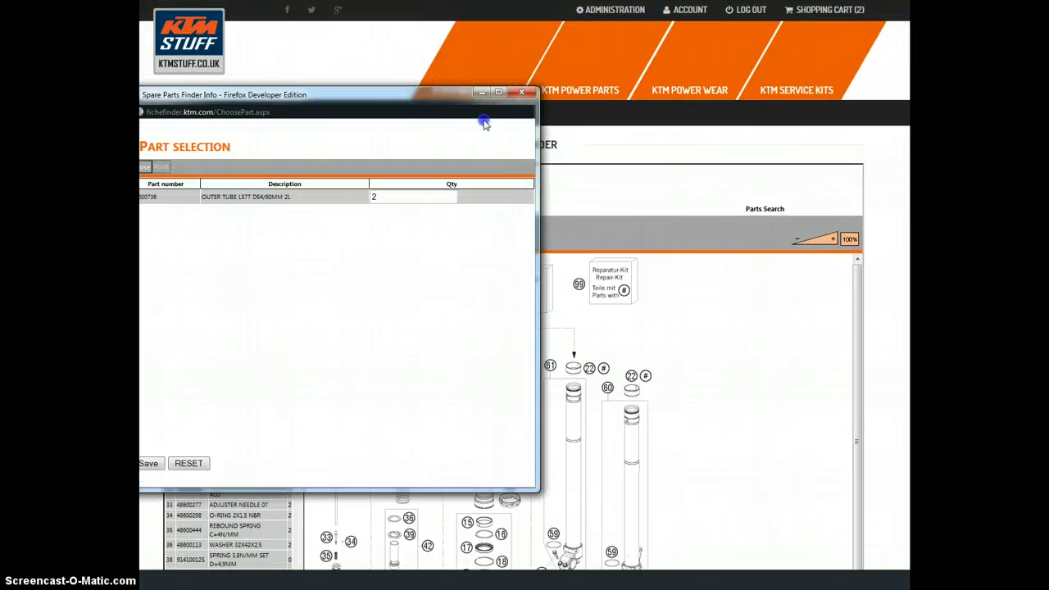
drag(471, 94, 696, 164)
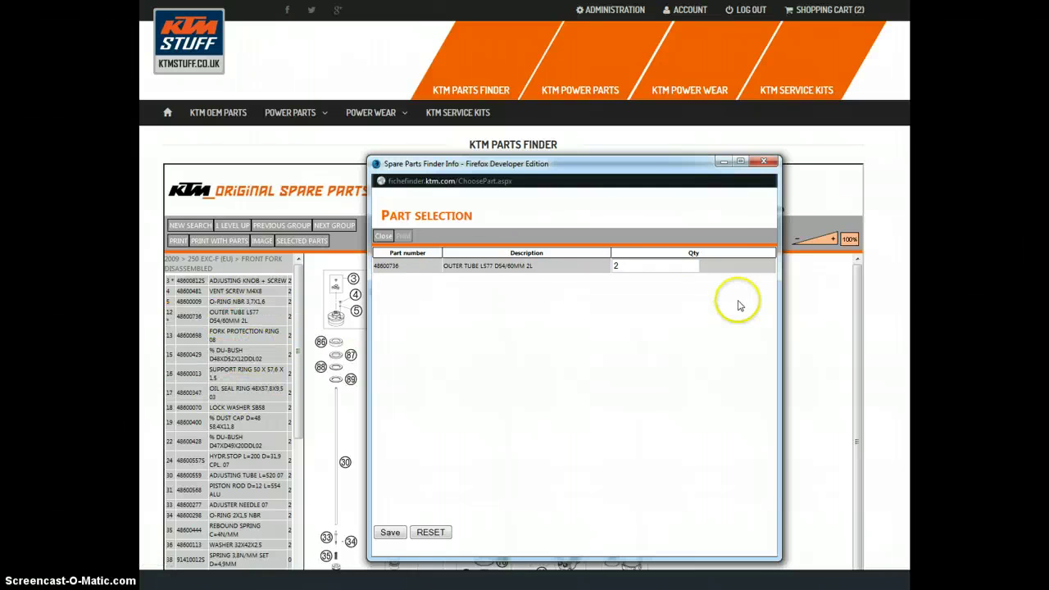
click(769, 164)
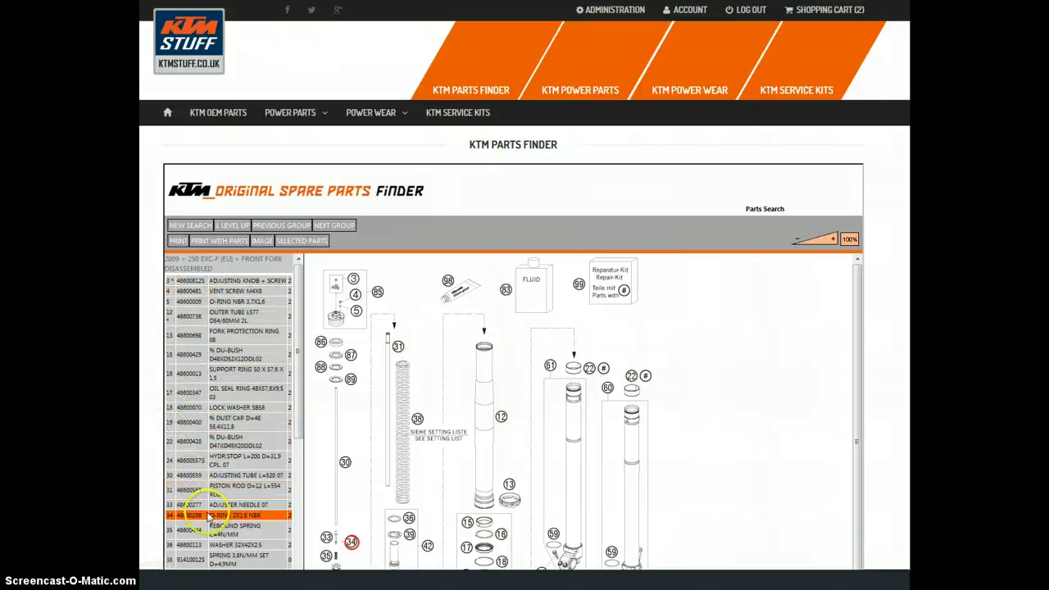
Open the KTM OEM Parts category and look through its product listing down to the page footer
click(200, 114)
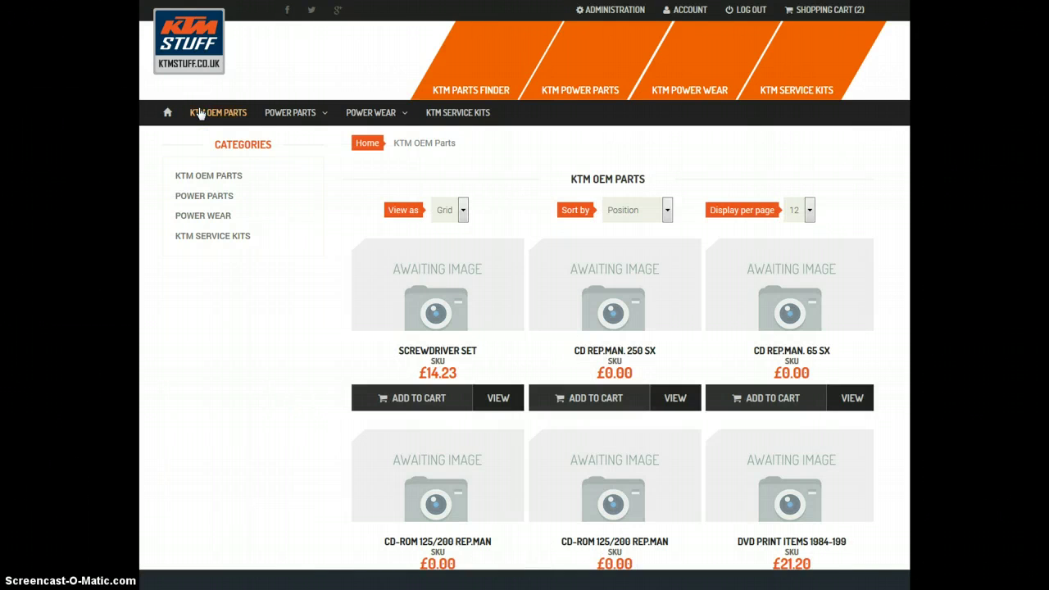
scroll(298, 370, down, 5)
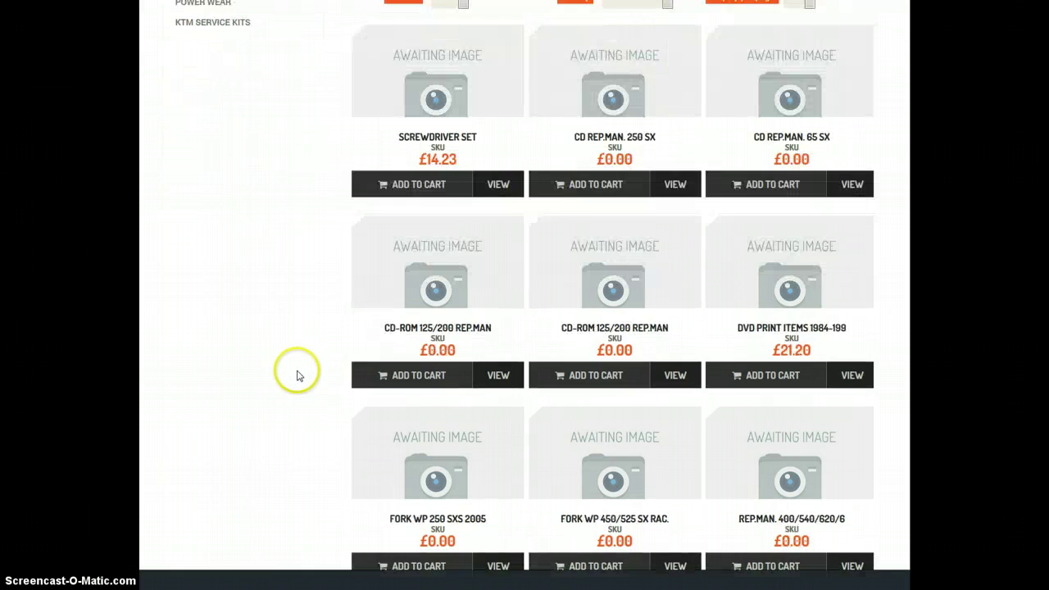
scroll(297, 376, down, 4)
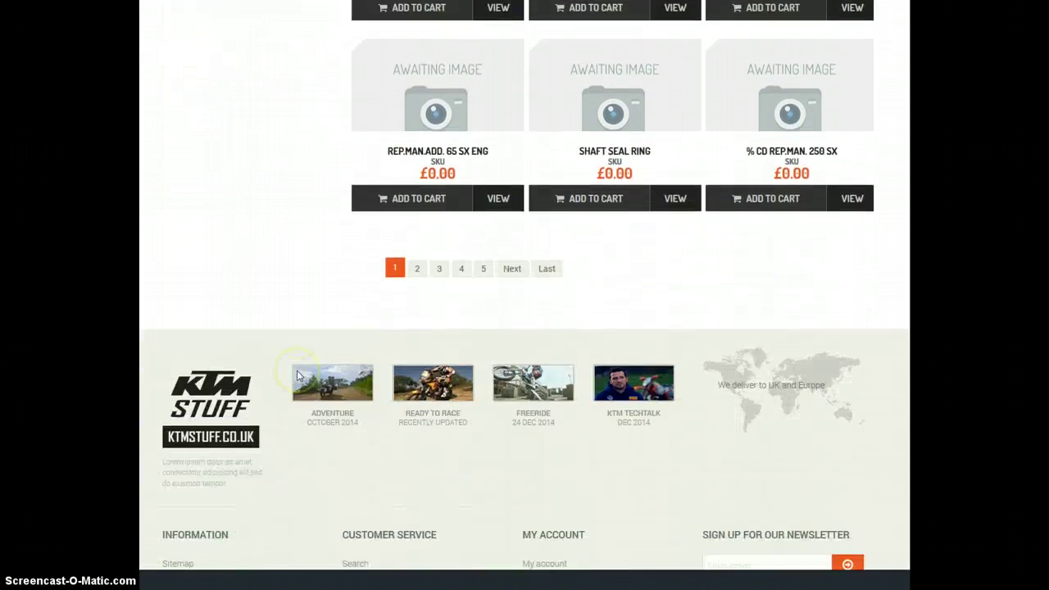
Go to page 4 of the KTM OEM Parts listing, open the %CD RA 450/505 SX-F/XC-F product and highlight its SKU number
click(464, 269)
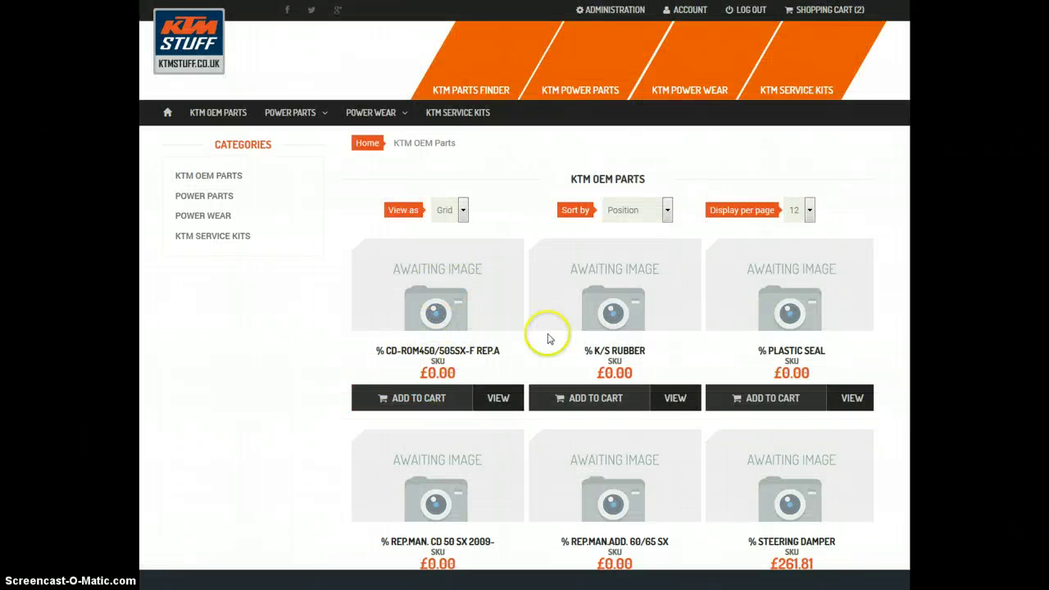
scroll(549, 339, down, 4)
click(658, 350)
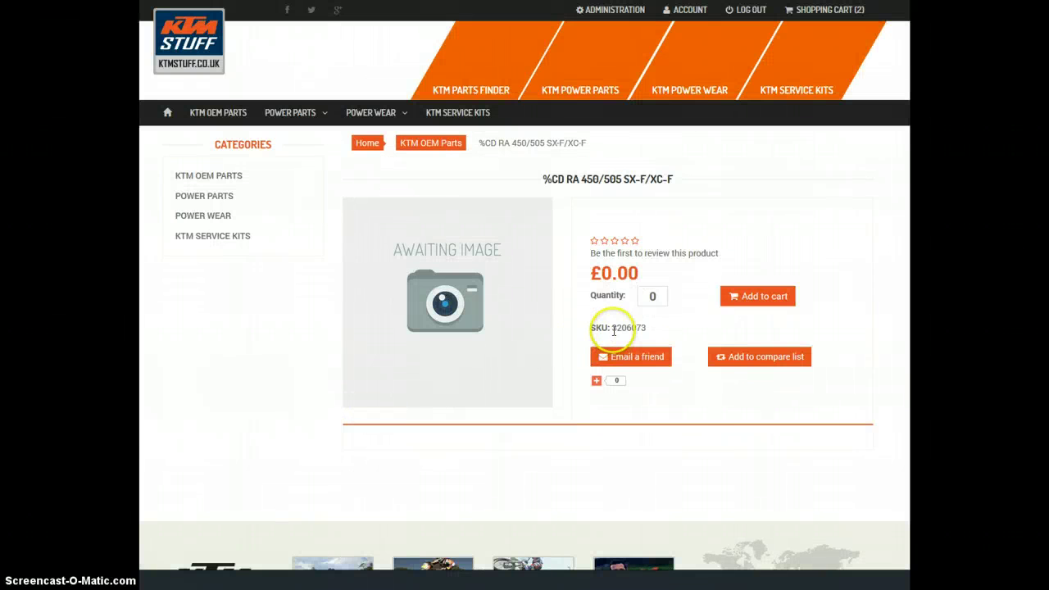
drag(610, 328, 661, 328)
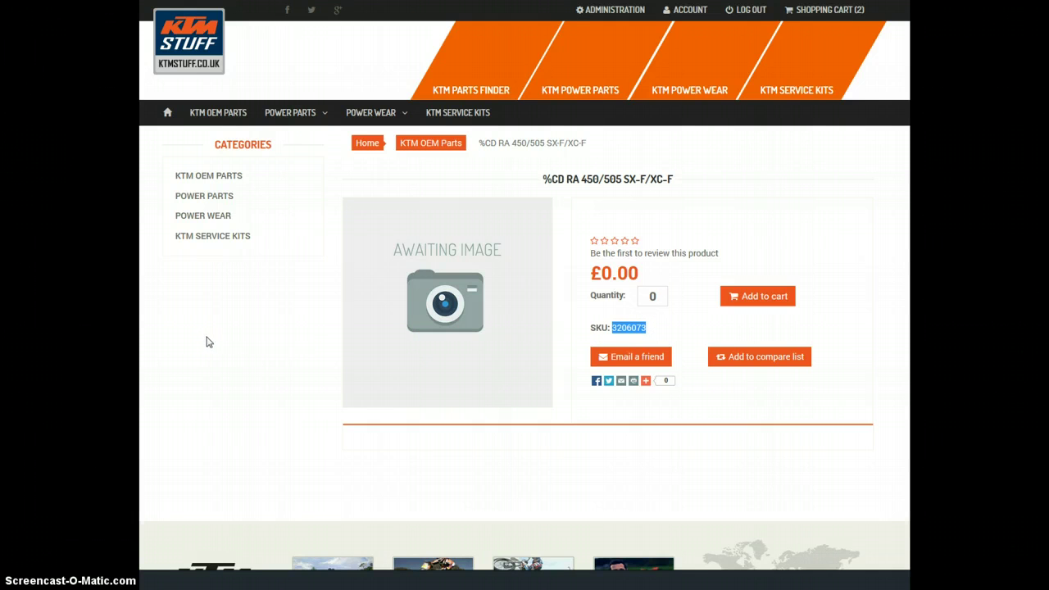
Return to the KTM Parts Finder and look over its blank search form down to the page footer
click(495, 85)
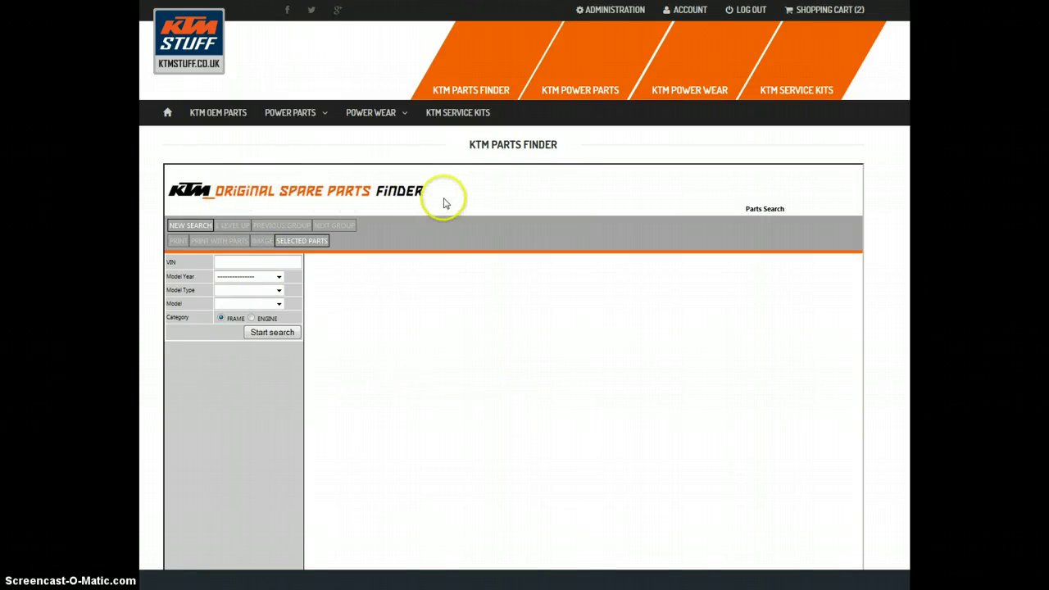
scroll(527, 358, down, 3)
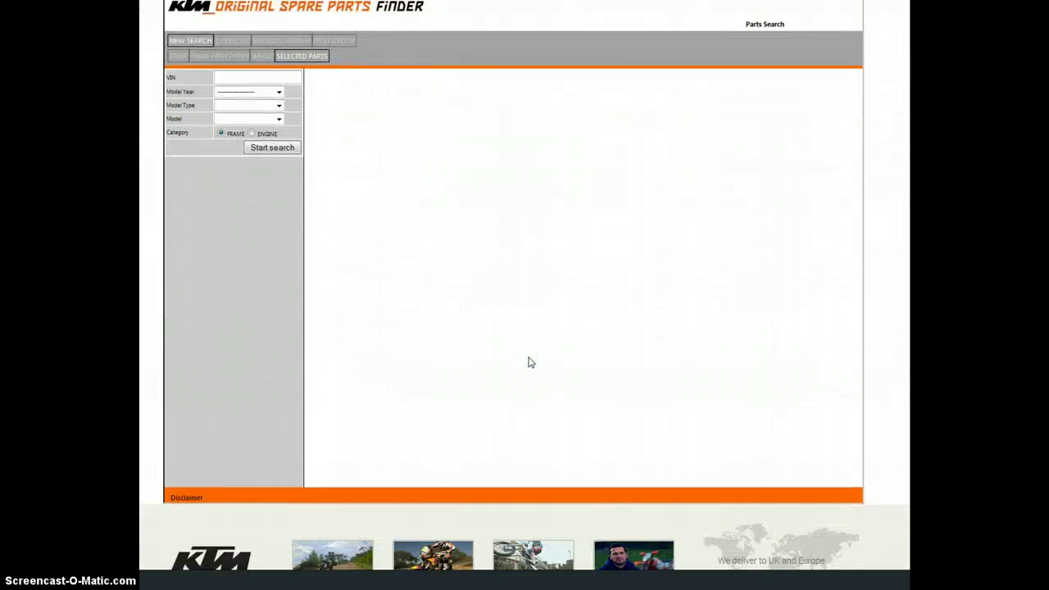
scroll(525, 376, up, 2)
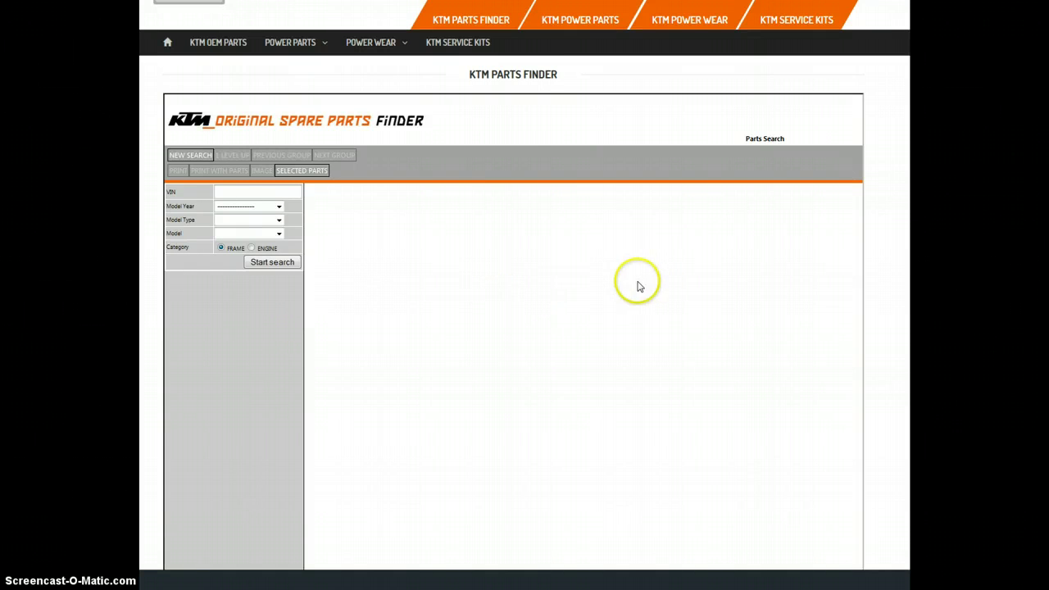
scroll(623, 287, up, 2)
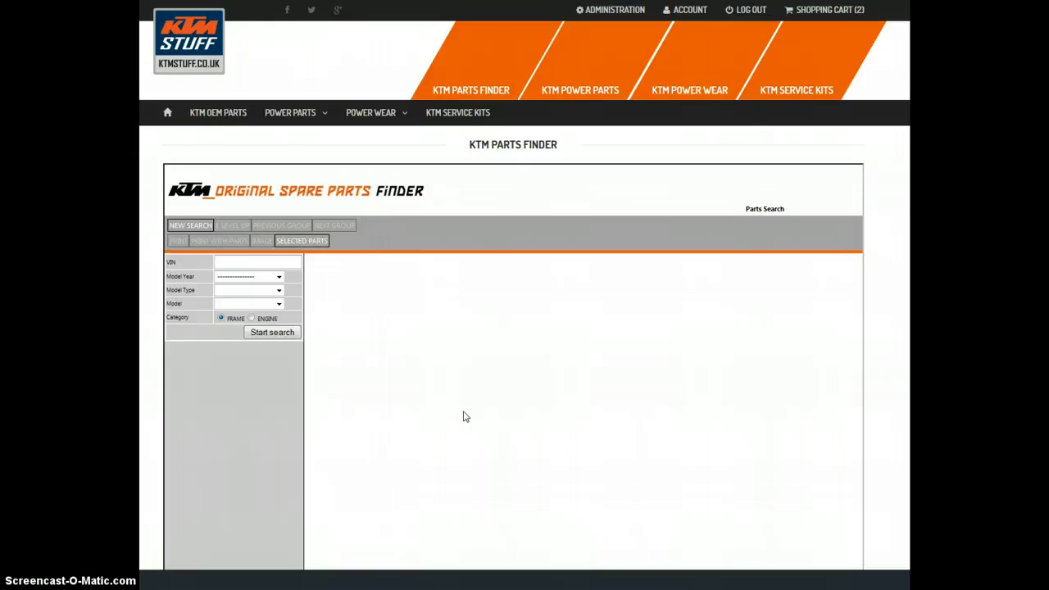
Open the SCREWDRIVER SET product from the KTM OEM Parts category and highlight its SKU number
click(215, 114)
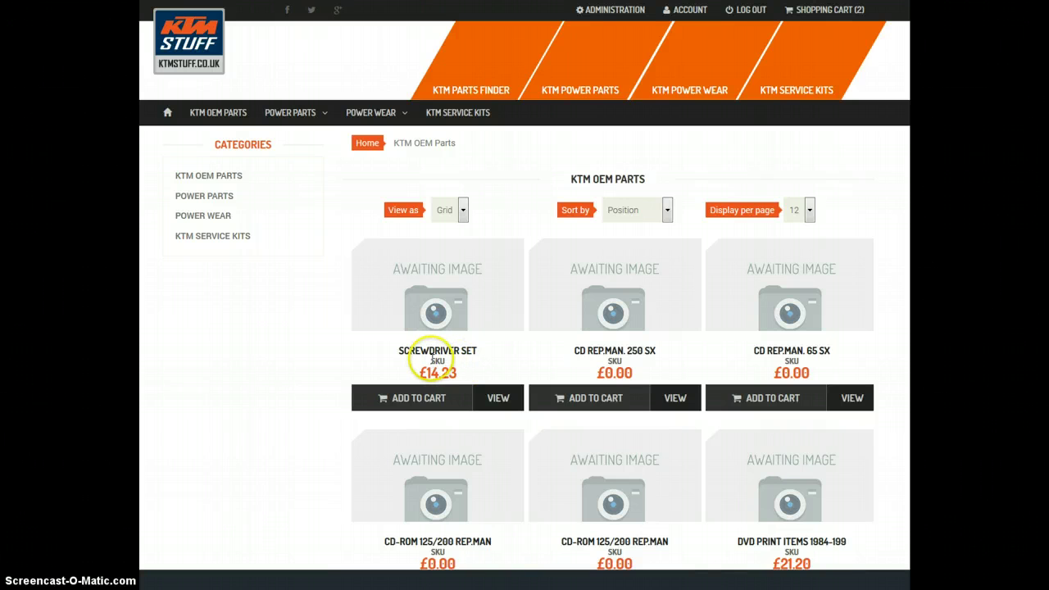
drag(431, 361, 450, 363)
click(449, 363)
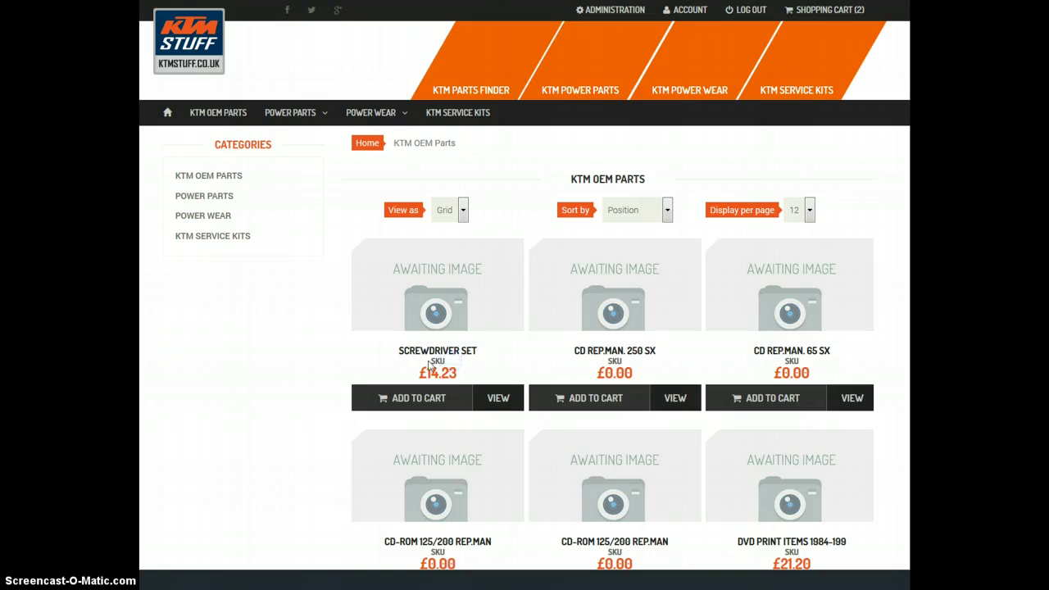
click(441, 312)
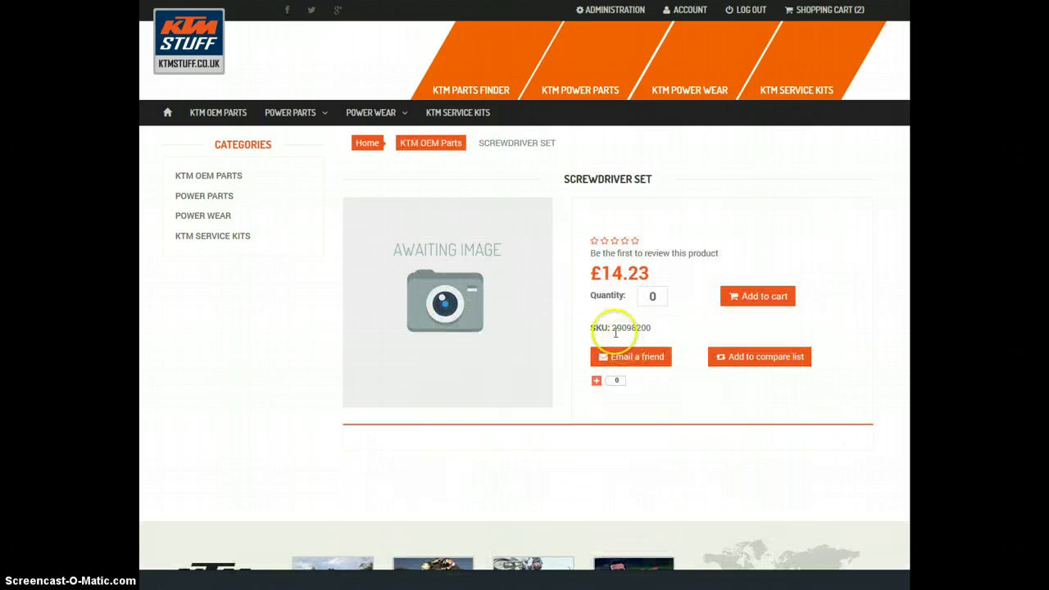
drag(613, 327, 661, 327)
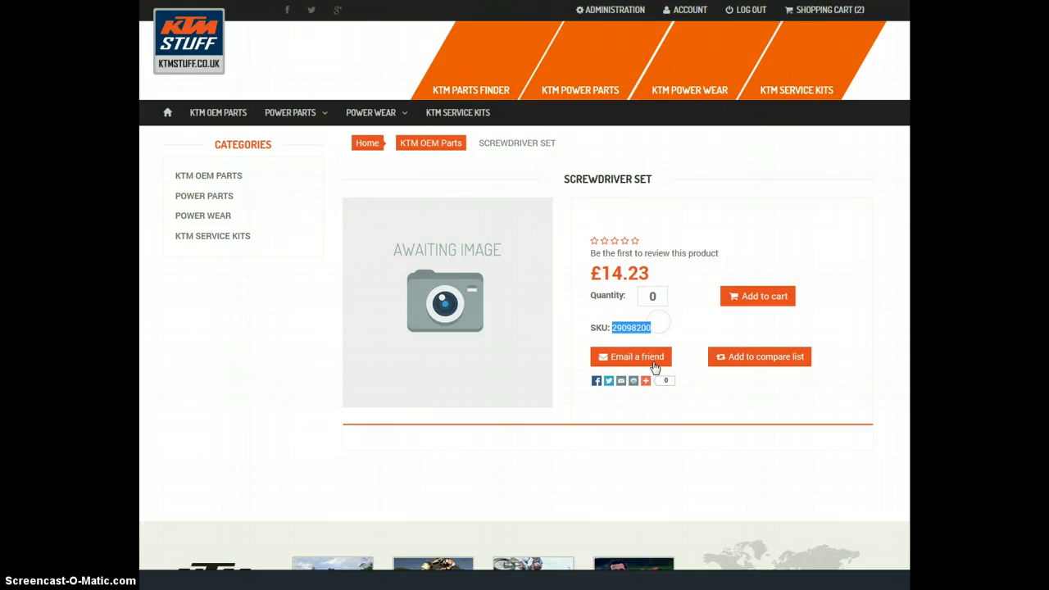
Go back to the KTM OEM Parts listing and highlight the SKU label under SCREWDRIVER SET
key(alt+Left)
click(440, 360)
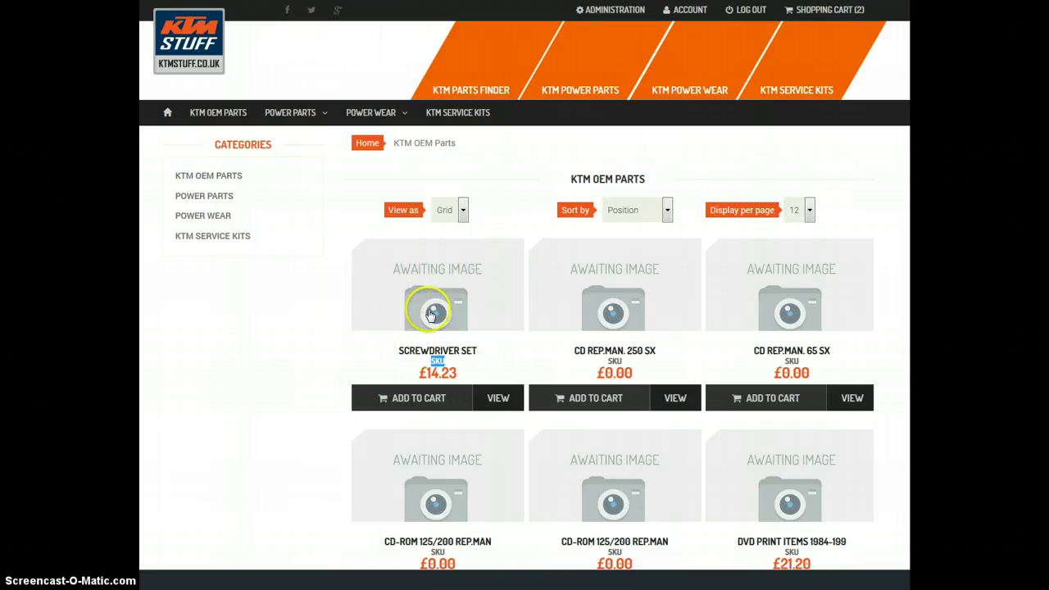
click(450, 358)
key(alt+Left)
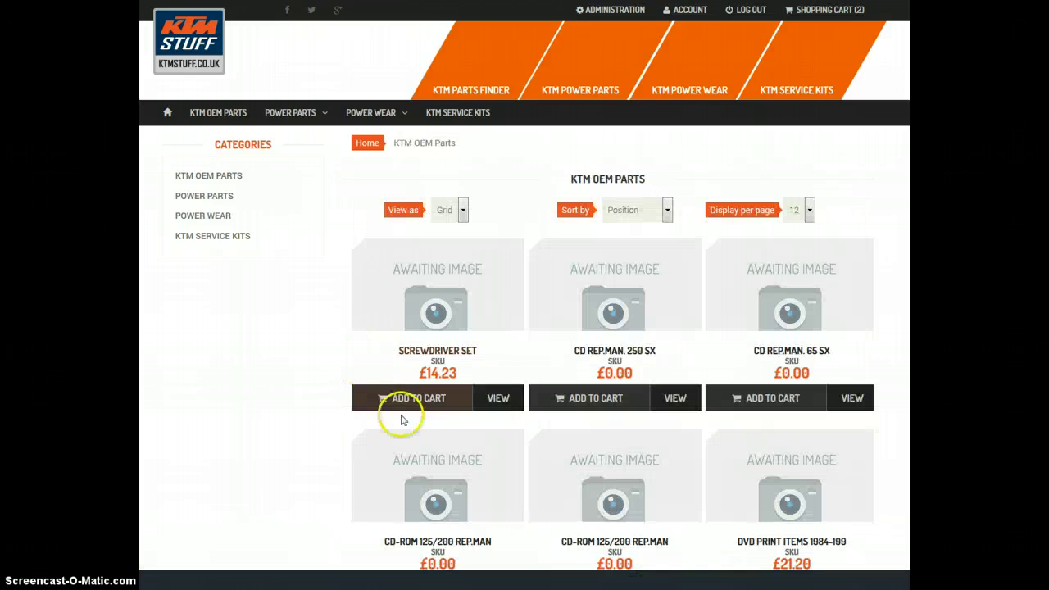
double_click(438, 360)
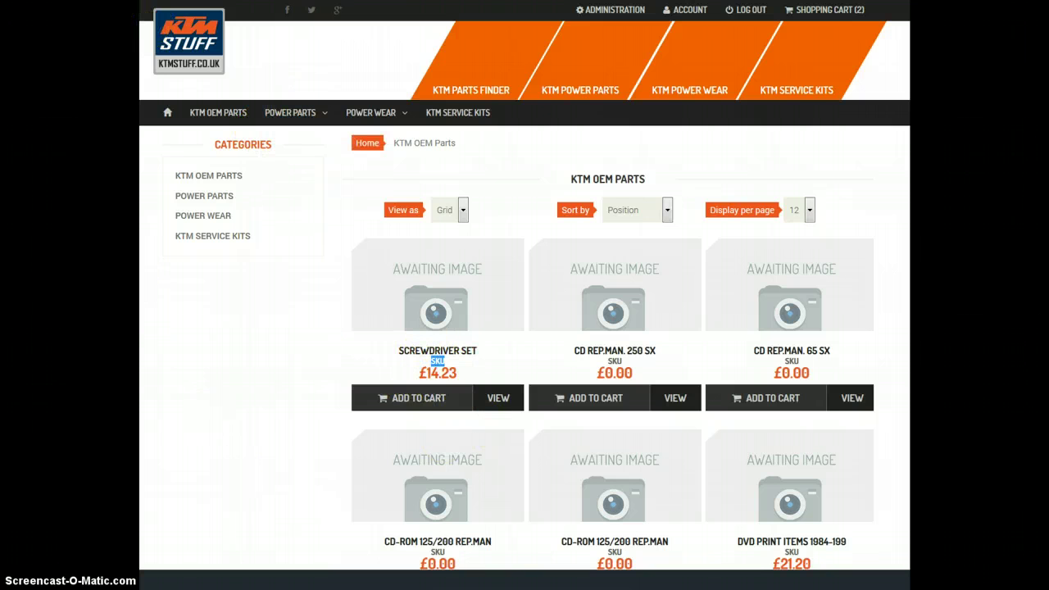
Open the Protection category under Power Parts, Off Road Equipment, and look through its product listing
click(218, 198)
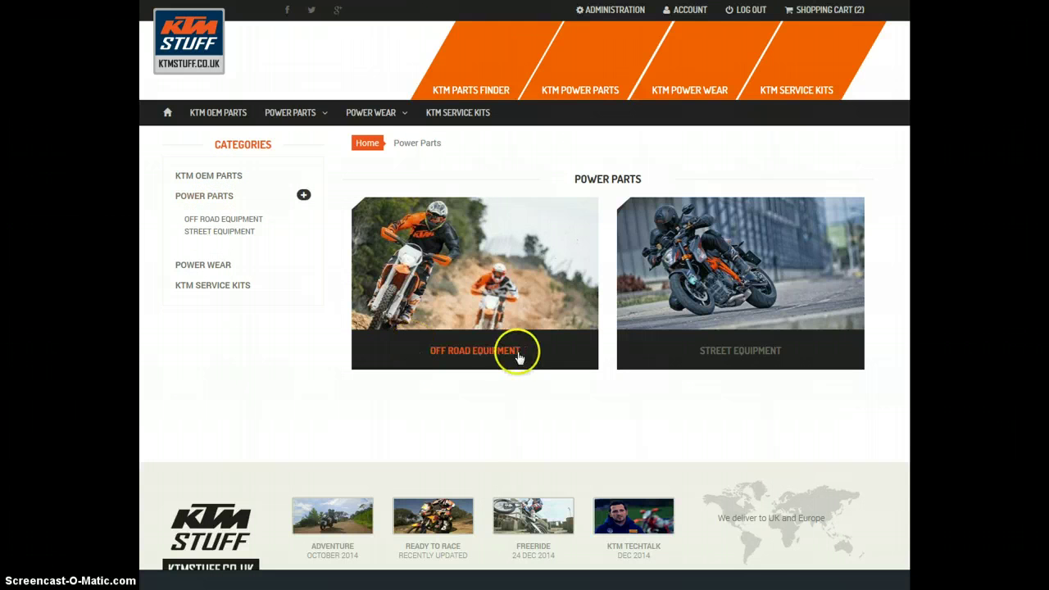
click(519, 357)
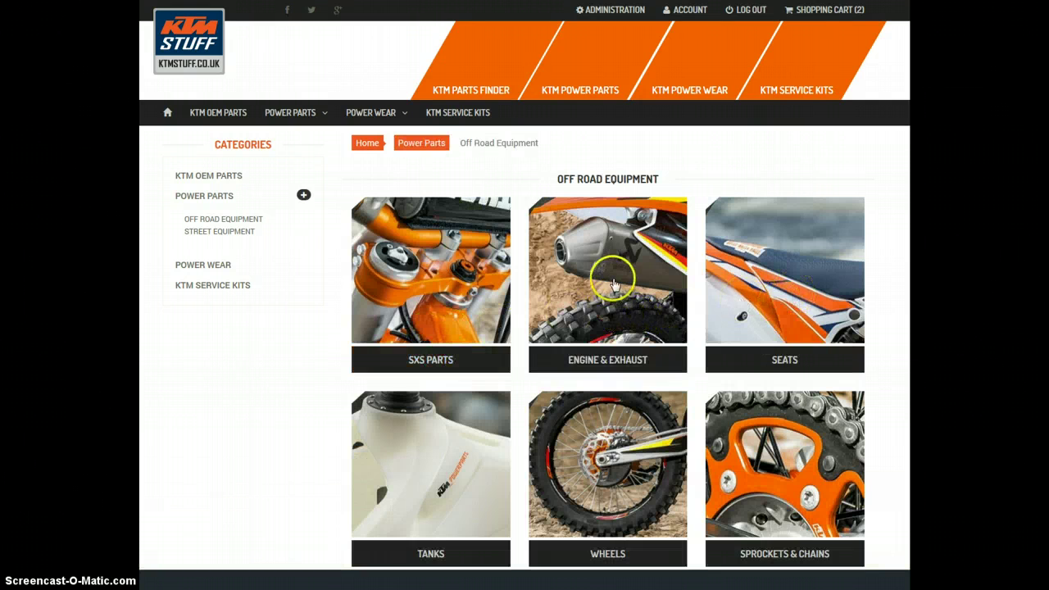
scroll(590, 319, down, 1)
scroll(590, 319, down, 5)
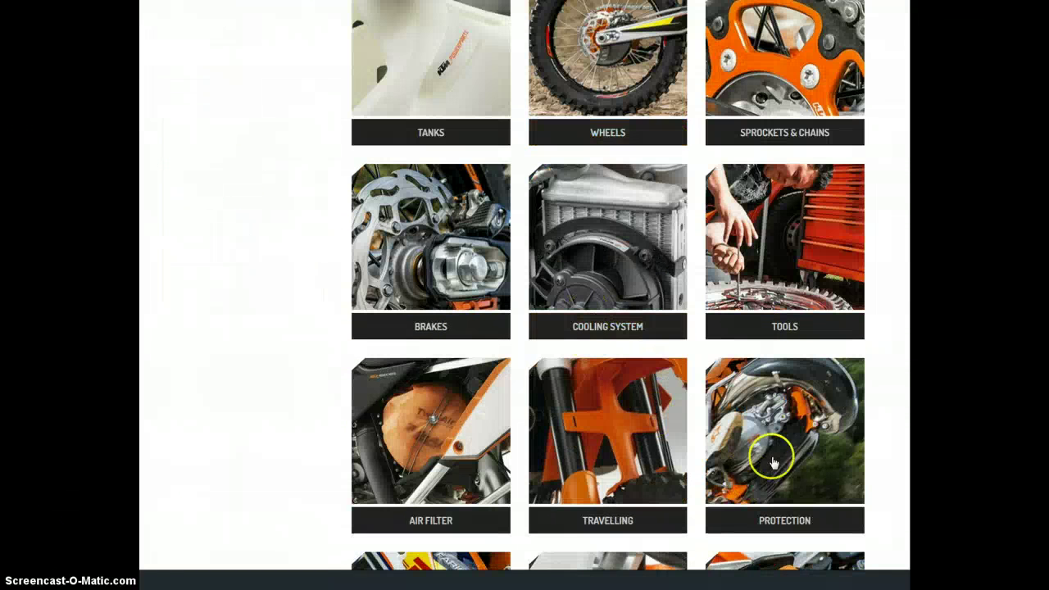
click(620, 457)
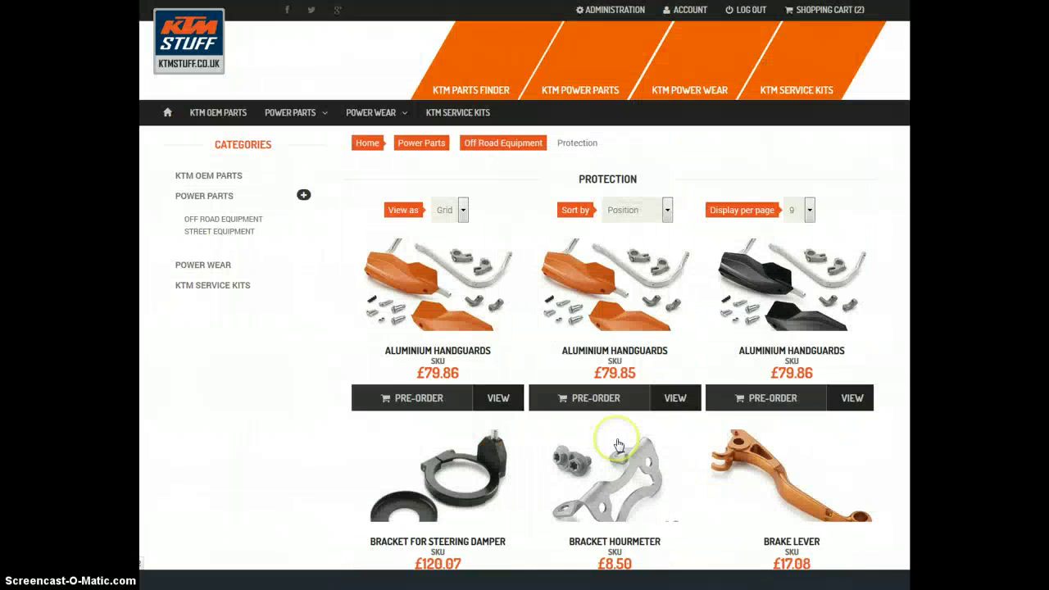
scroll(619, 445, down, 5)
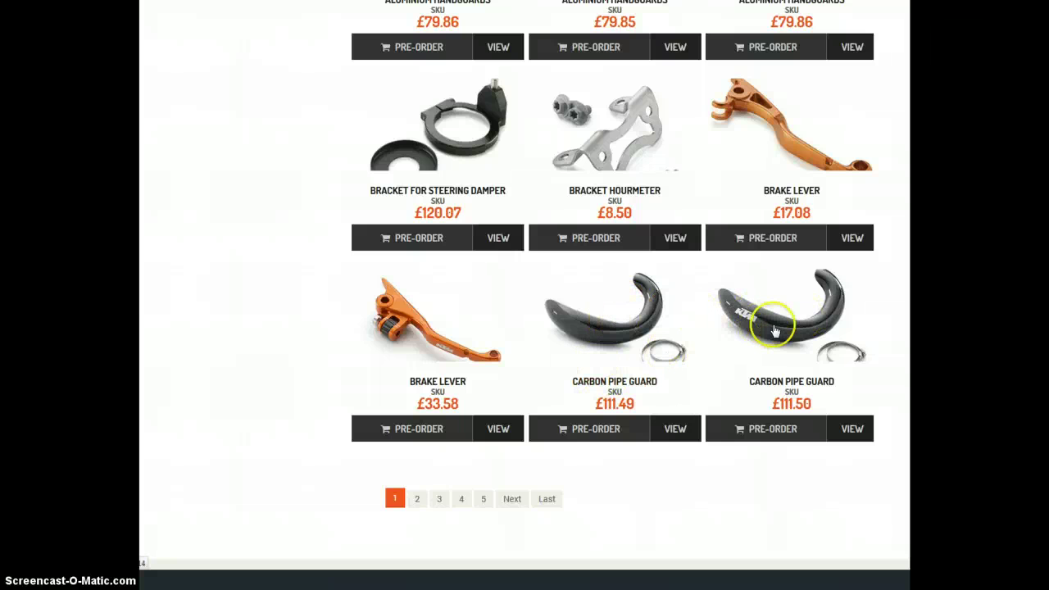
Compare the SKU numbers of the £111.49 and £111.50 CARBON PIPE GUARD products, returning to the Protection listing after each
click(603, 330)
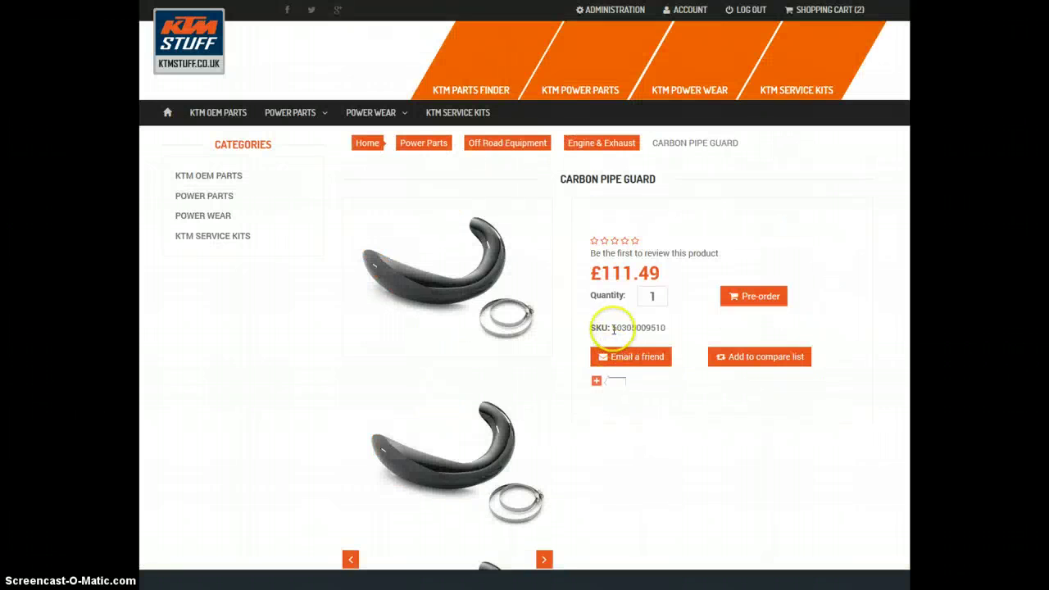
click(612, 327)
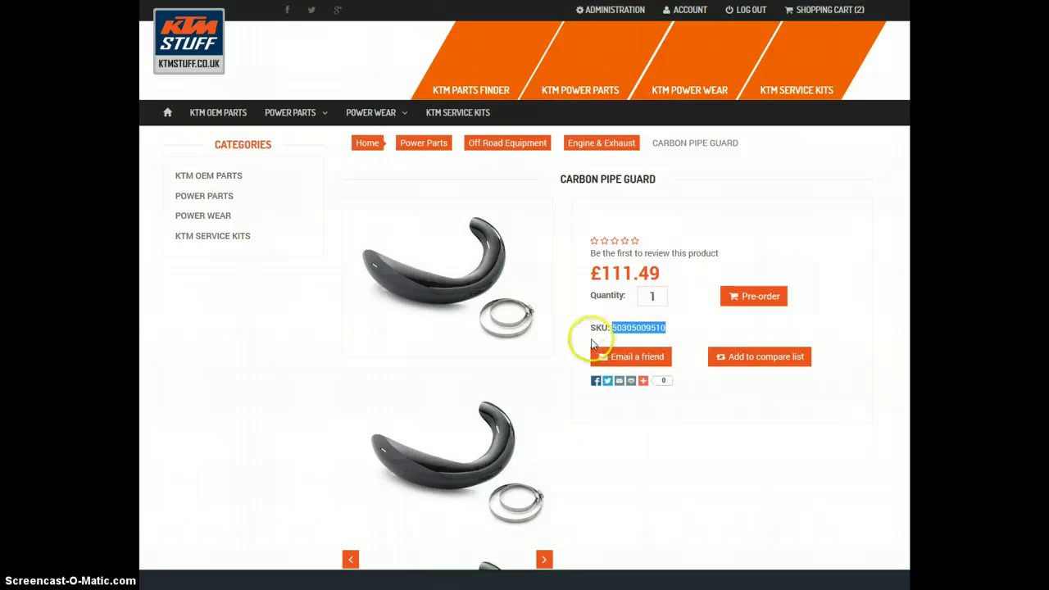
key(alt+Left)
click(798, 357)
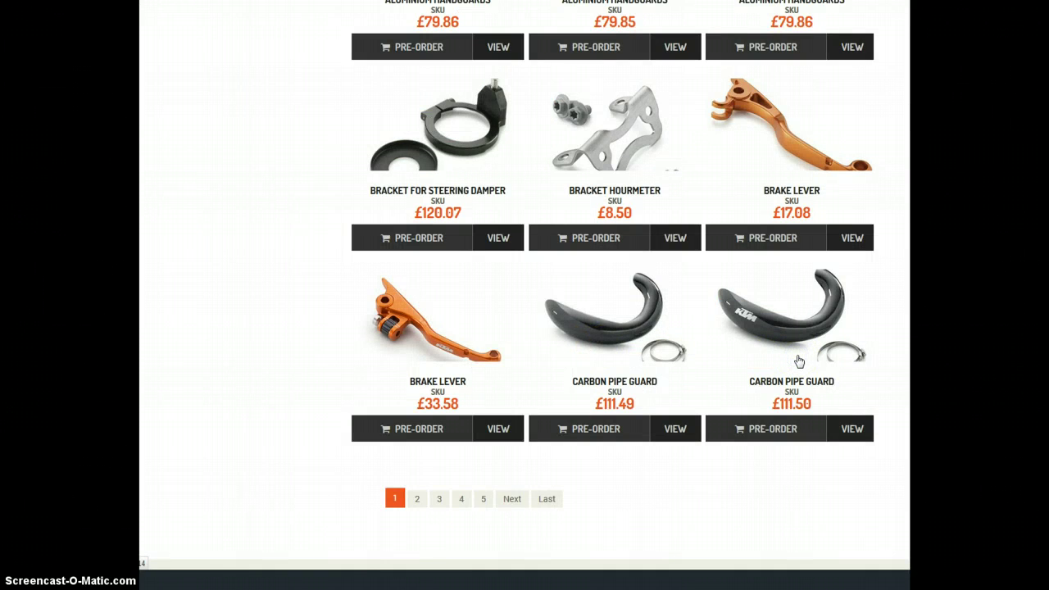
drag(612, 328, 660, 335)
key(alt+Left)
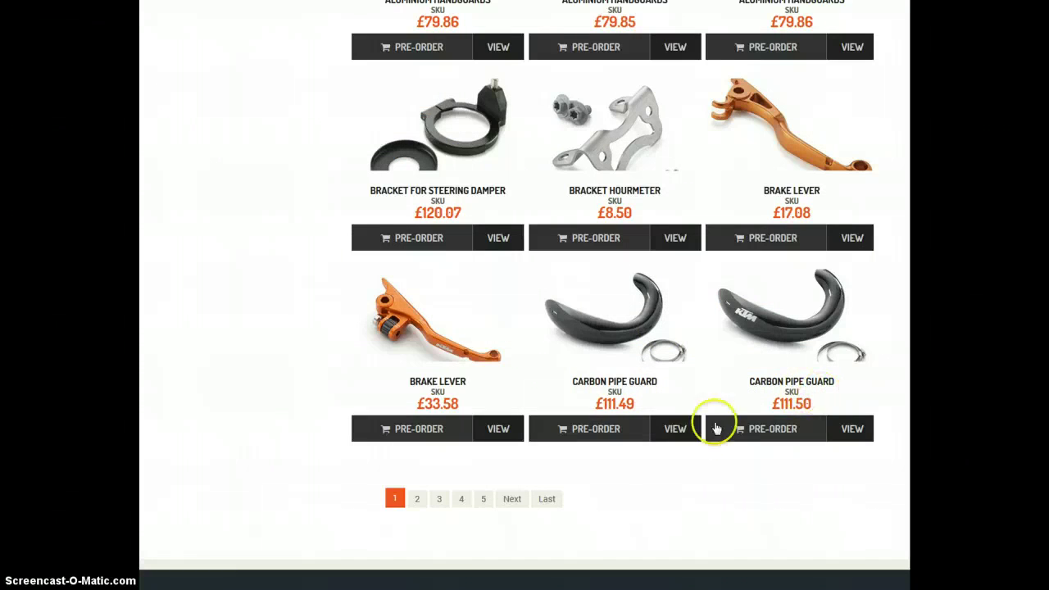
Leave the Protection listing for the store's home page and open the KTM OEM Parts category from there
scroll(759, 467, up, 3)
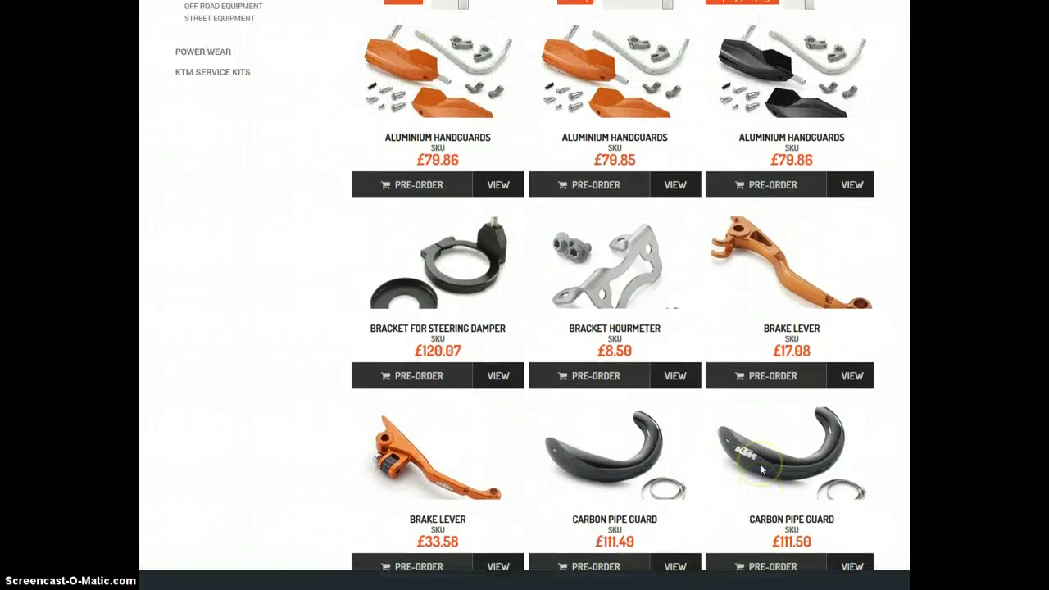
scroll(760, 468, up, 5)
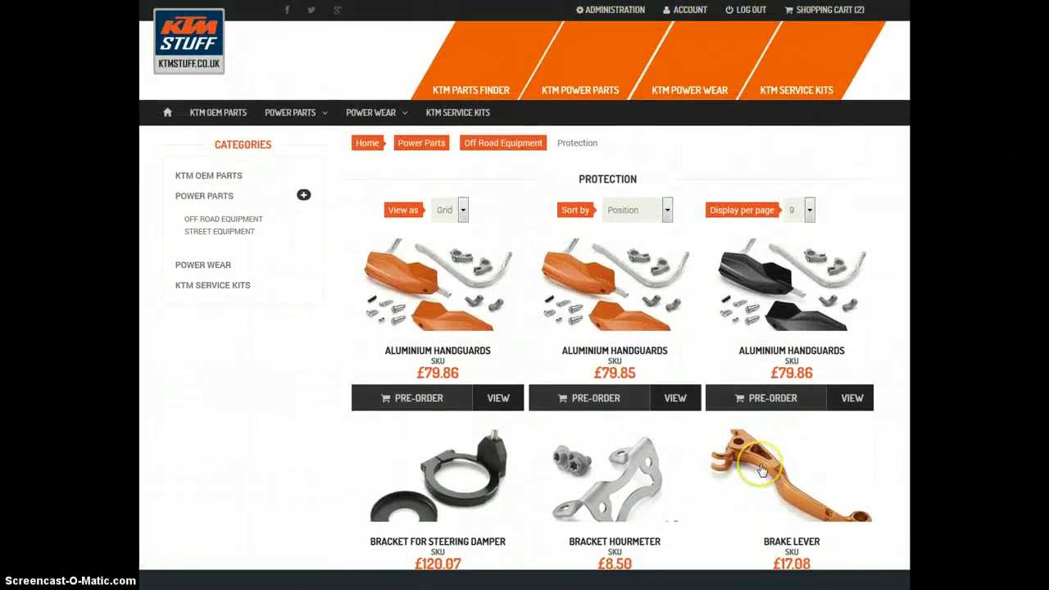
click(167, 114)
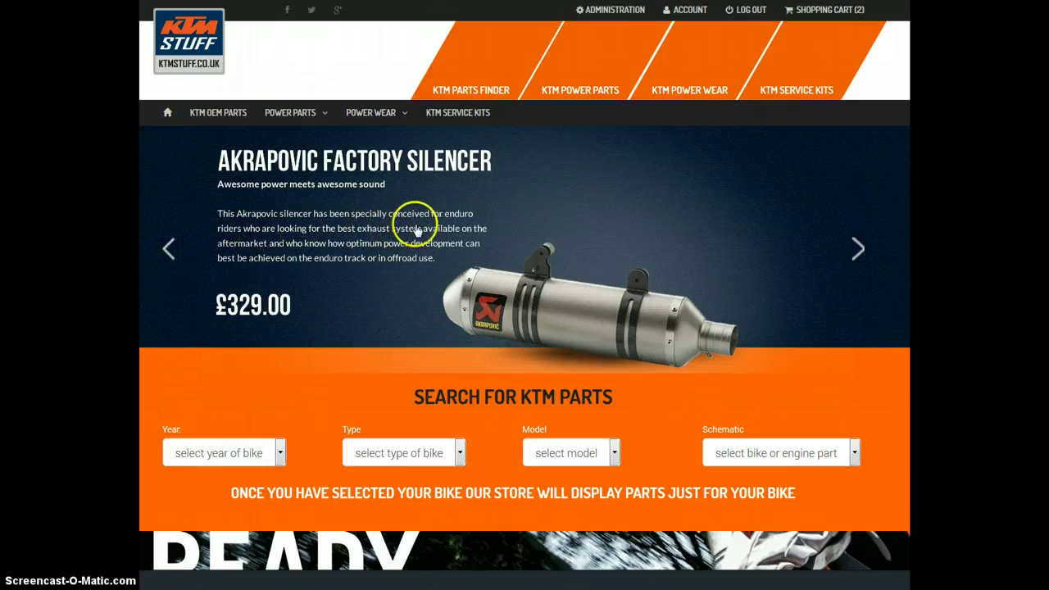
click(221, 118)
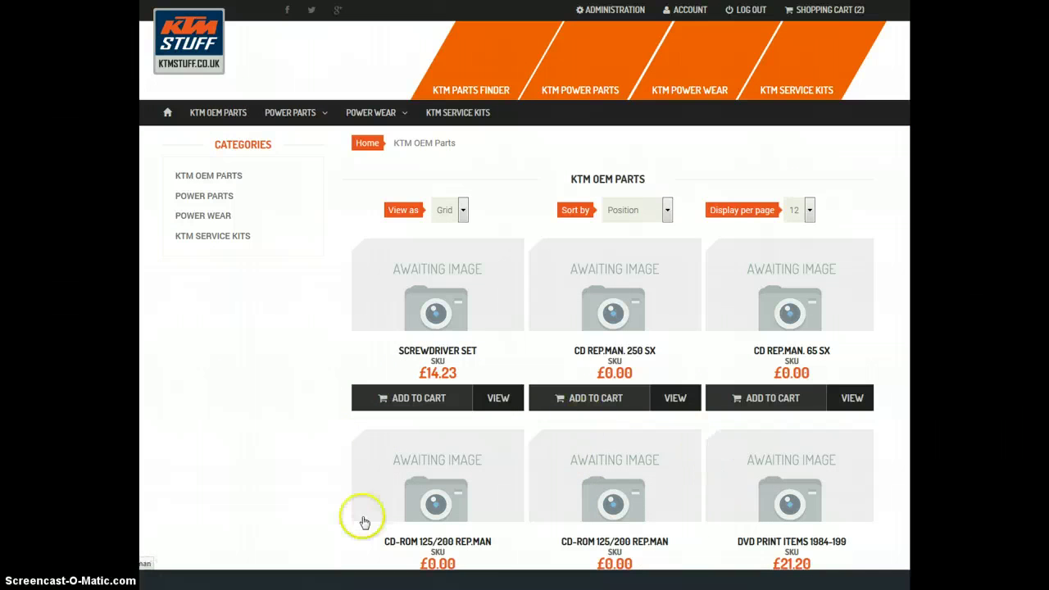
Open the KTM Parts Finder, set the model year to 2009 and try to open the model type choices
click(479, 74)
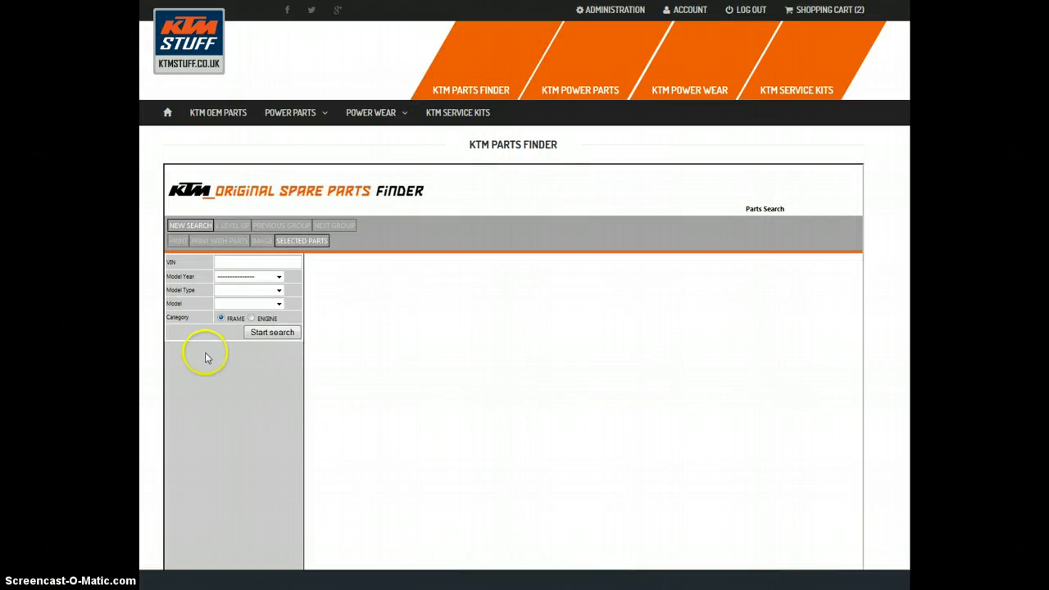
click(279, 280)
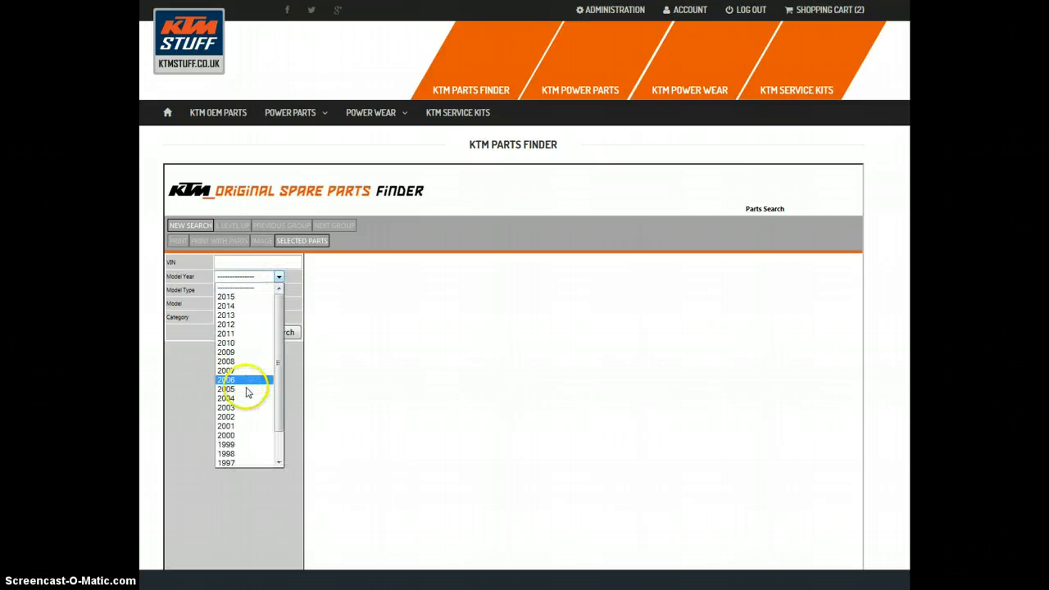
click(246, 354)
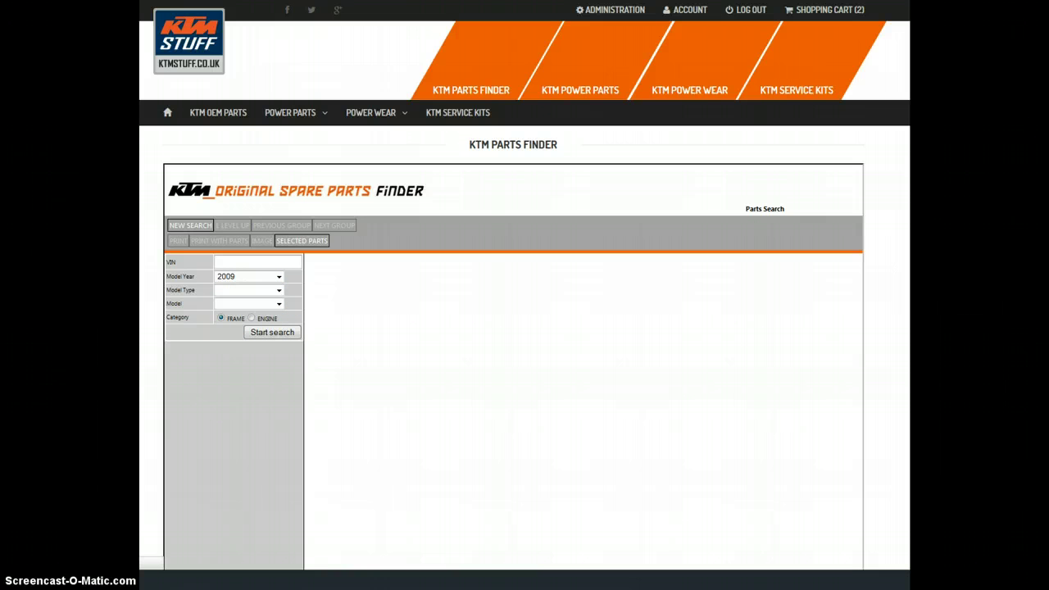
click(277, 291)
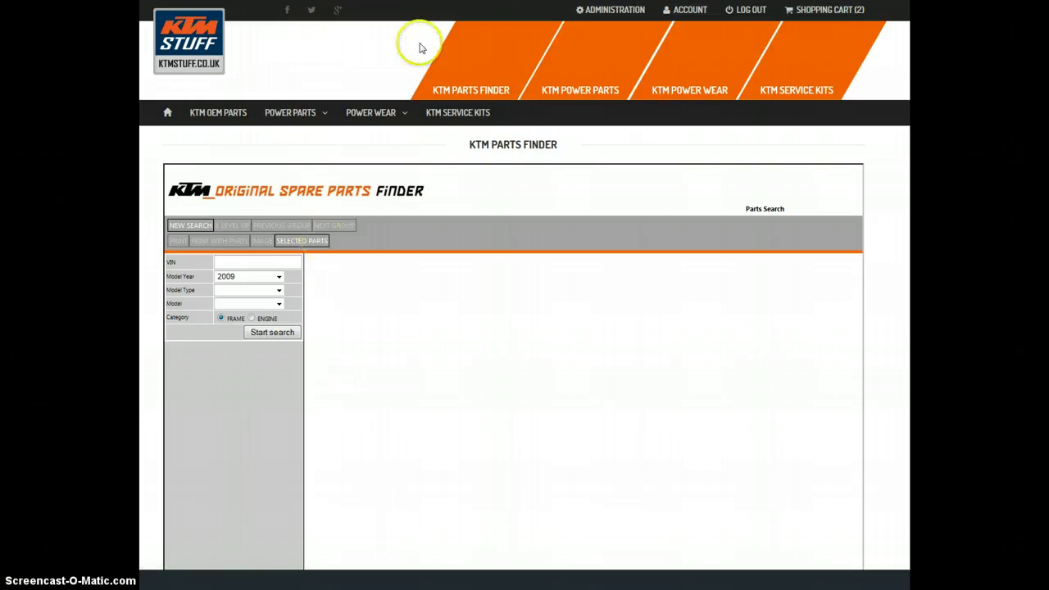
Switch to the AMS Motorcycles OEM Parts Finder and filter by year 2009, bike type Enduro and model 125 EXC (EU)
click(209, 1)
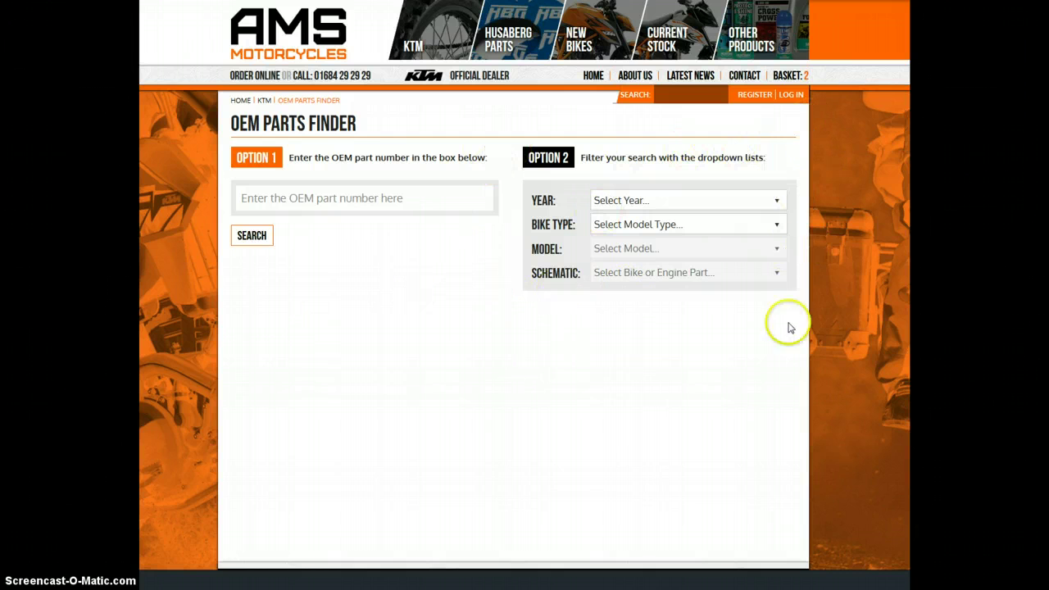
click(725, 205)
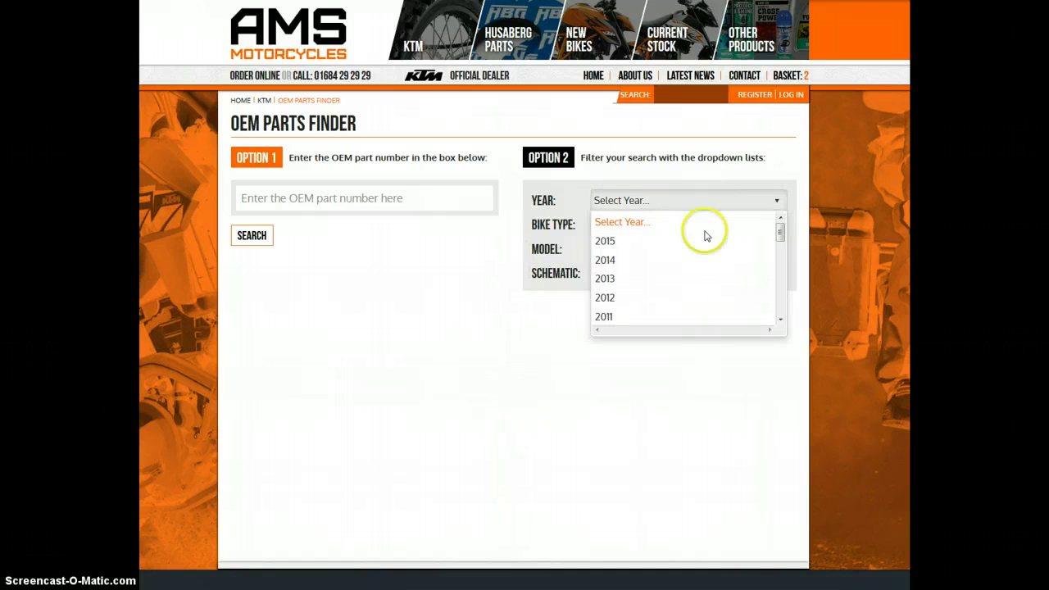
scroll(698, 282, down, 2)
click(635, 285)
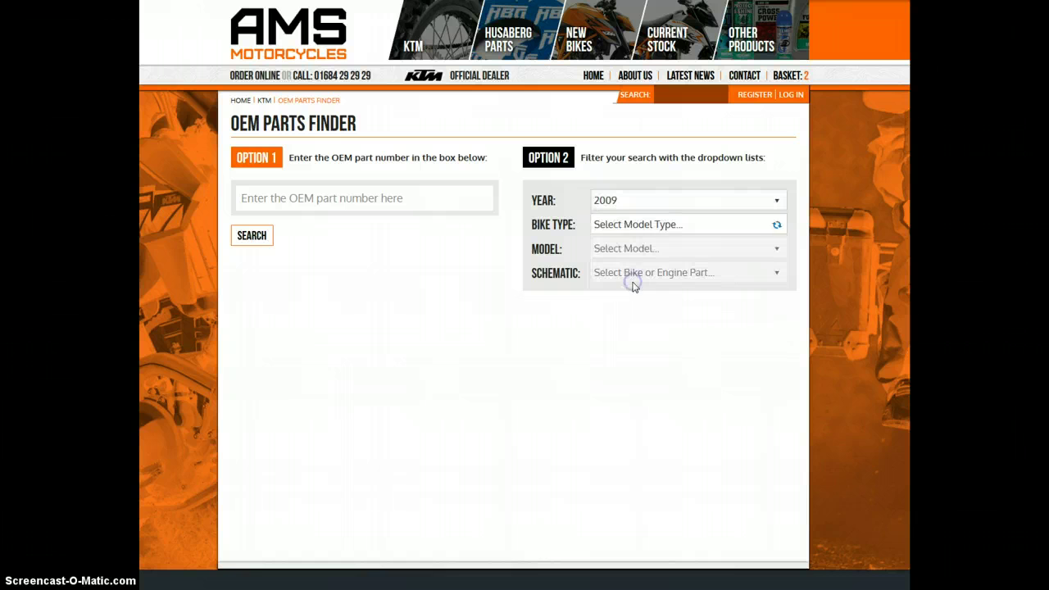
click(658, 226)
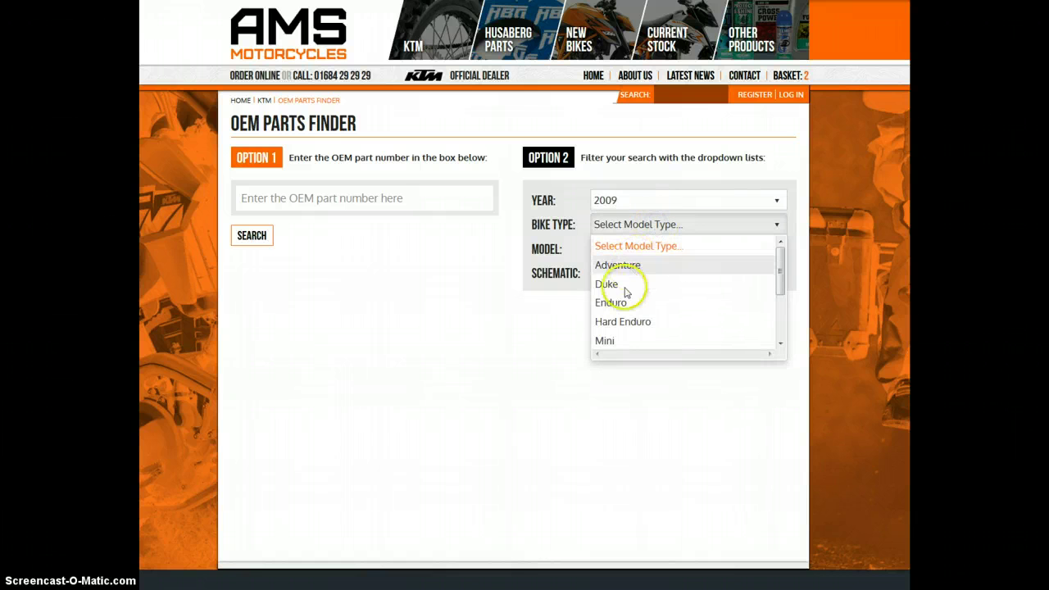
click(621, 304)
click(637, 242)
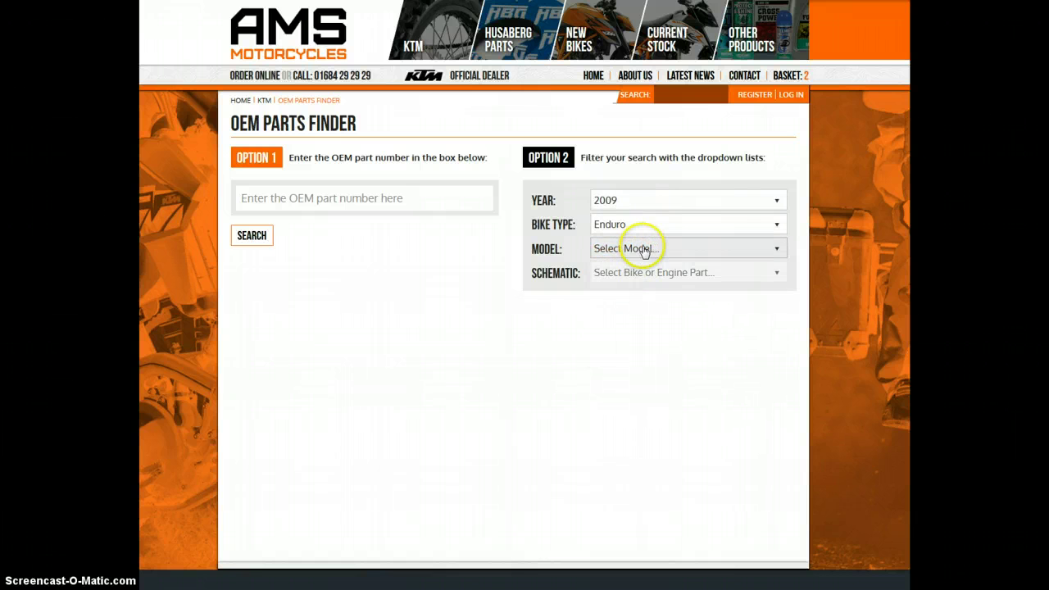
click(634, 288)
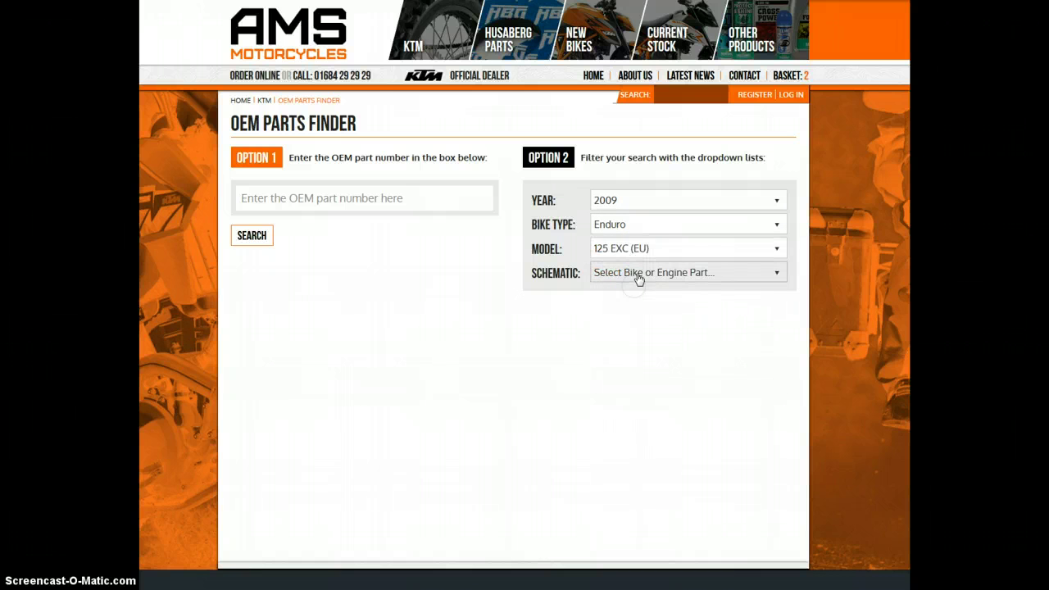
Load the COOLING SYSTEM schematic and add one RADIATOR CAP SMALL 20,3 PSI to the basket
click(636, 274)
scroll(643, 361, down, 3)
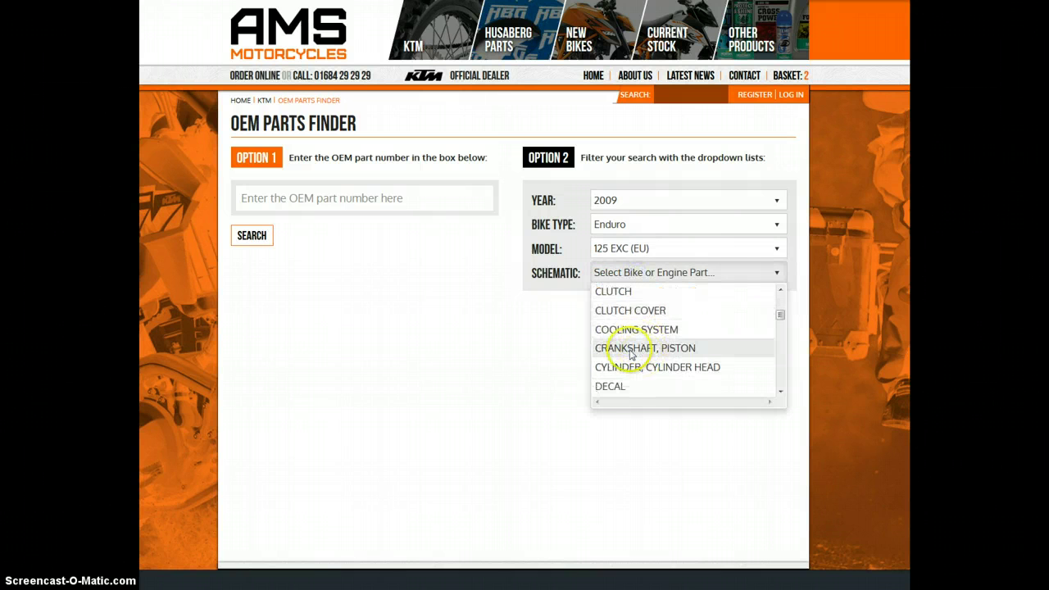
click(623, 327)
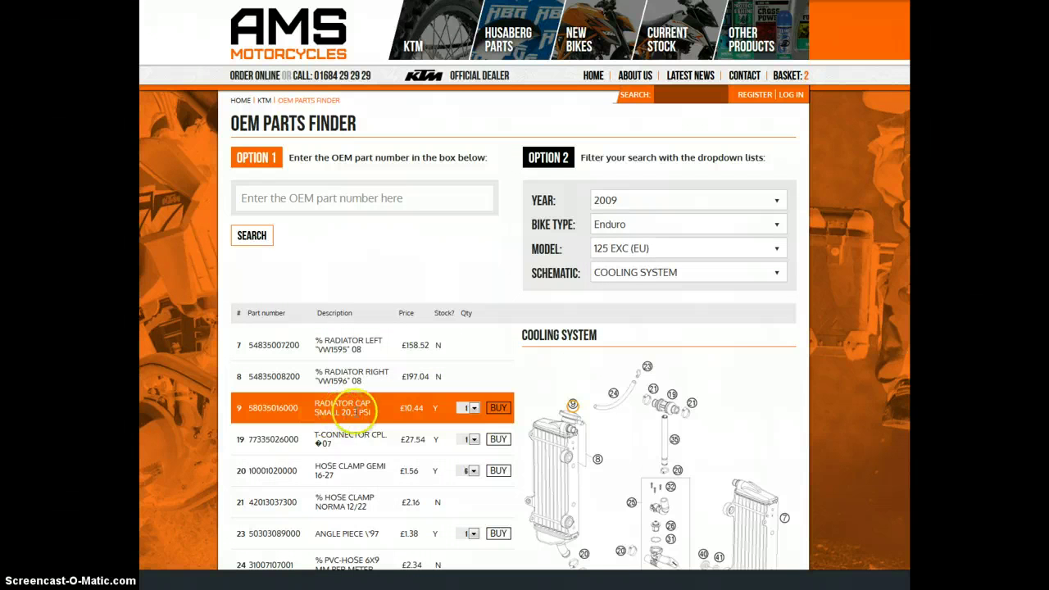
click(498, 408)
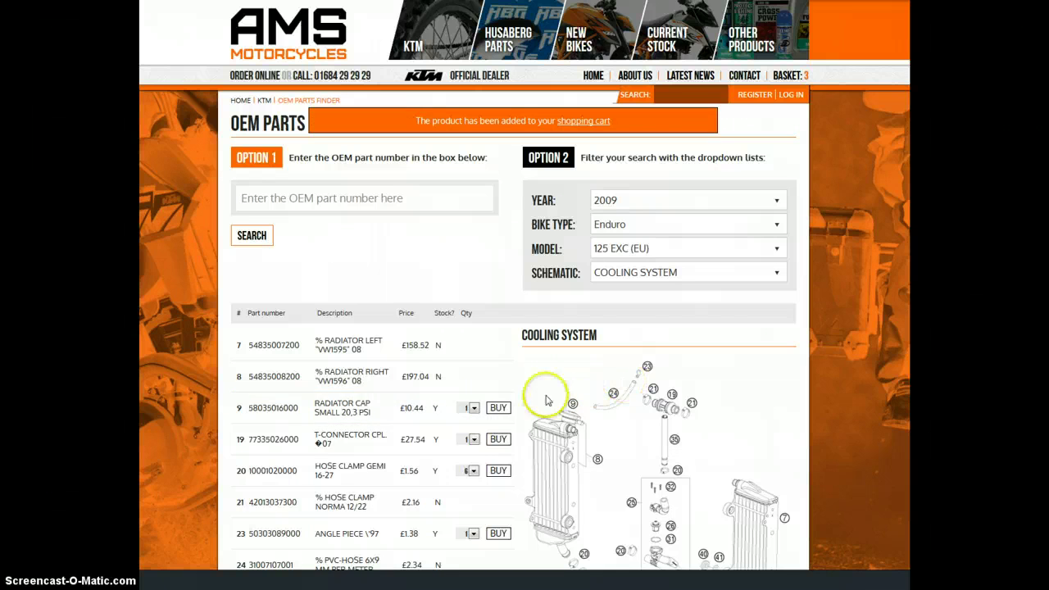
scroll(313, 420, down, 1)
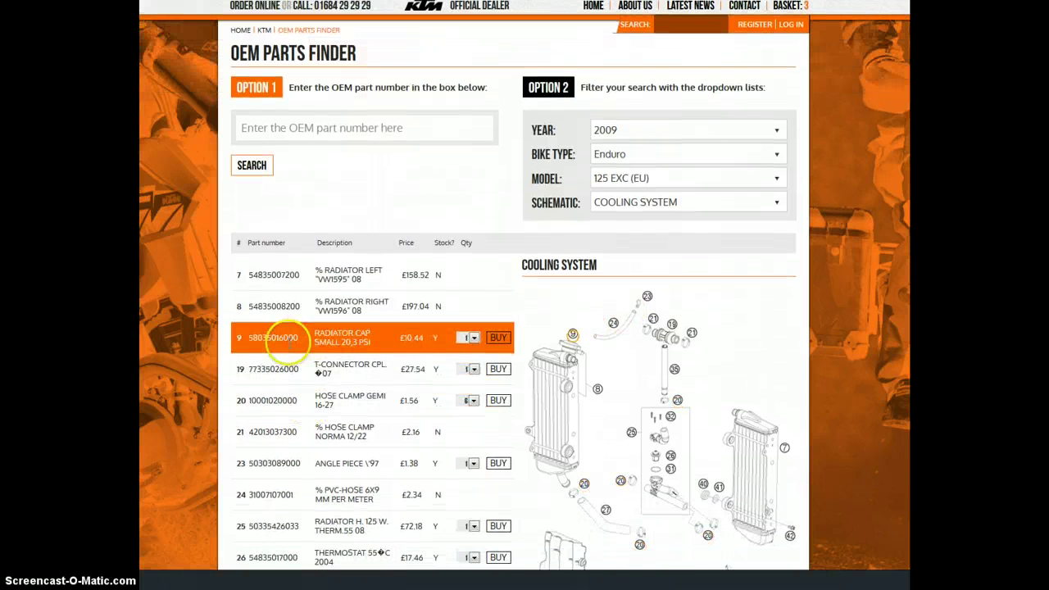
drag(299, 343, 244, 338)
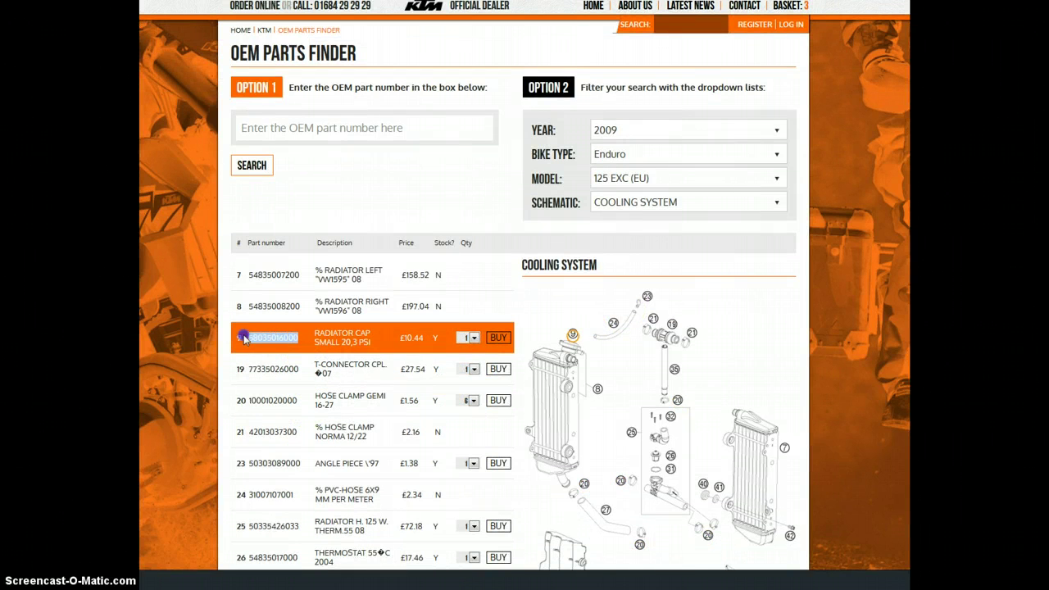
right_click(254, 338)
click(258, 347)
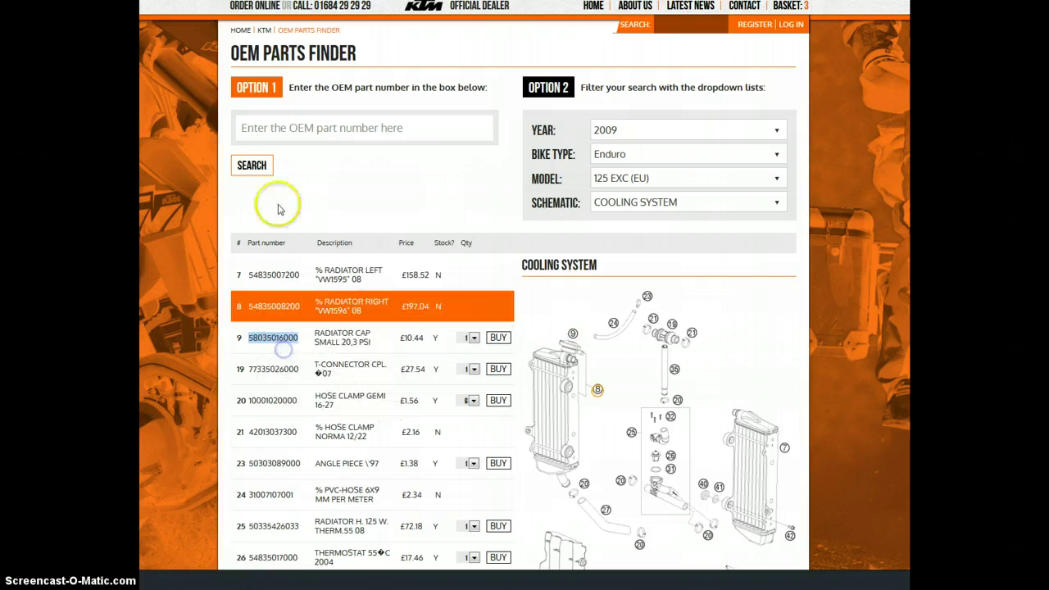
Switch back to the KTM Stuff store and open its product search page
key(ctrl+Tab)
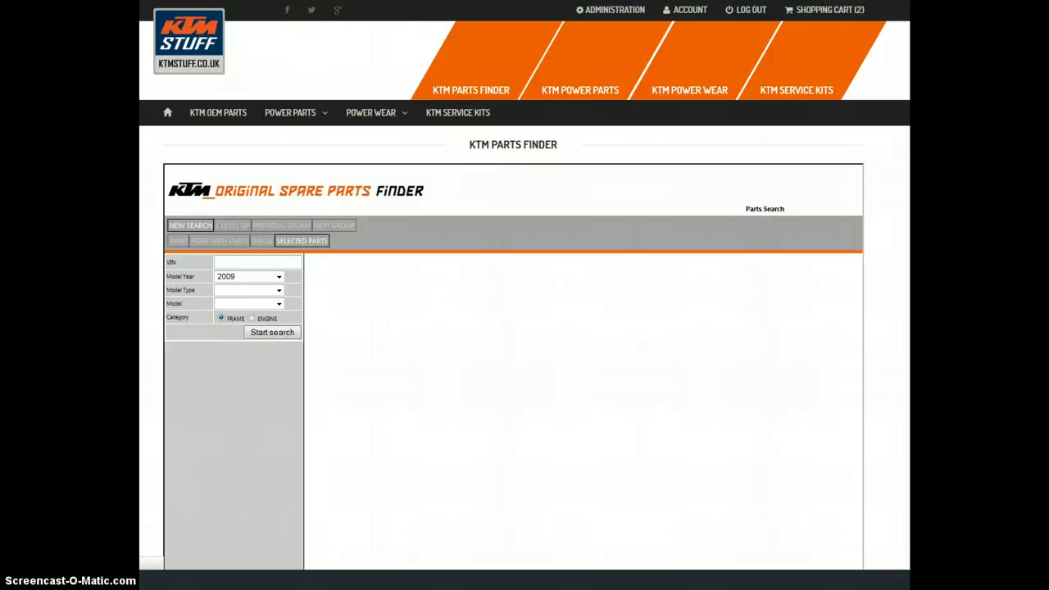
text(k)
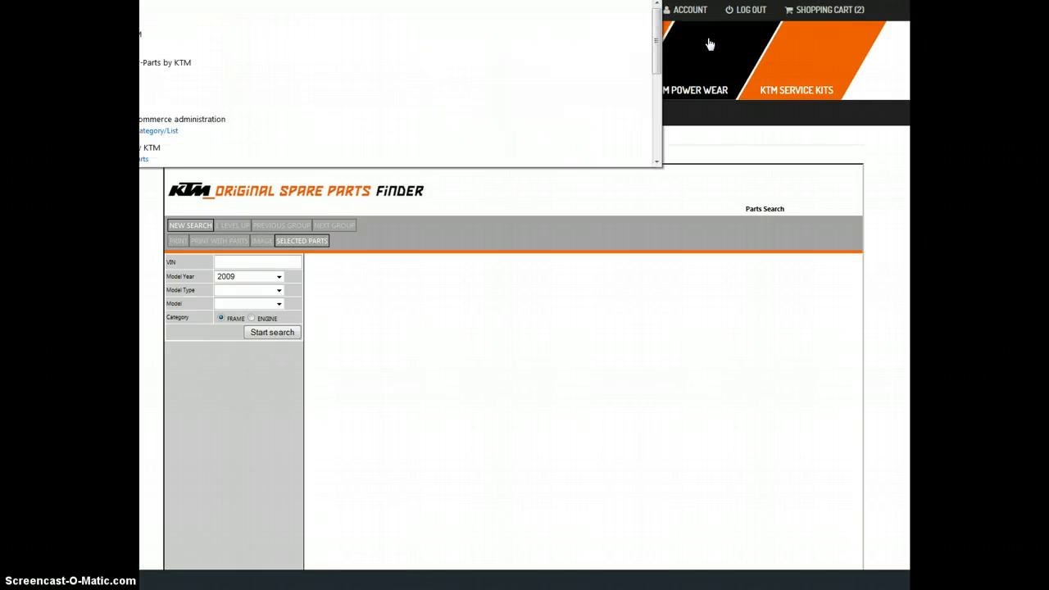
text(ea)
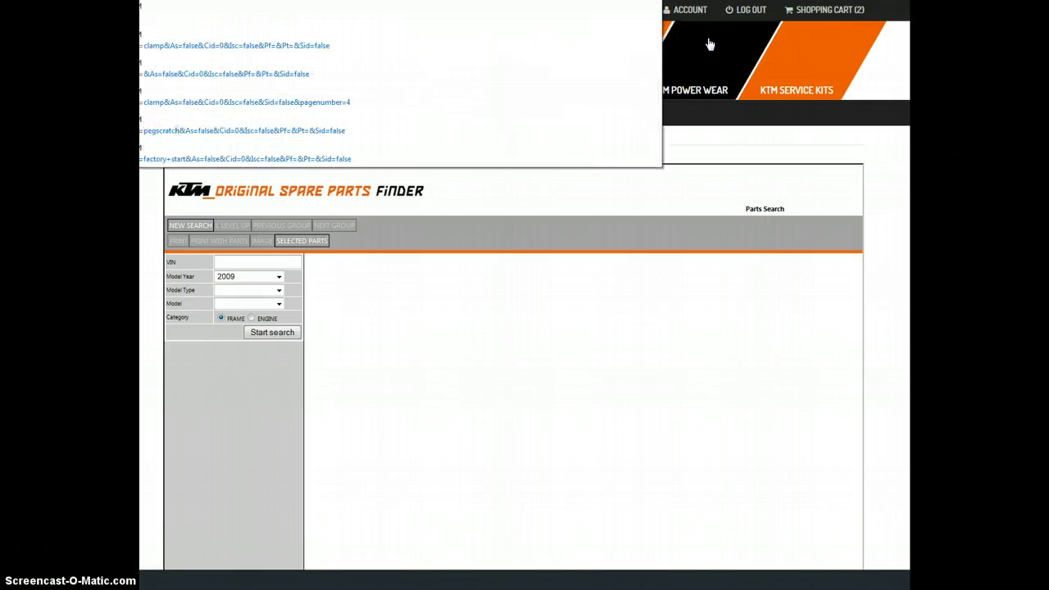
key(Down)
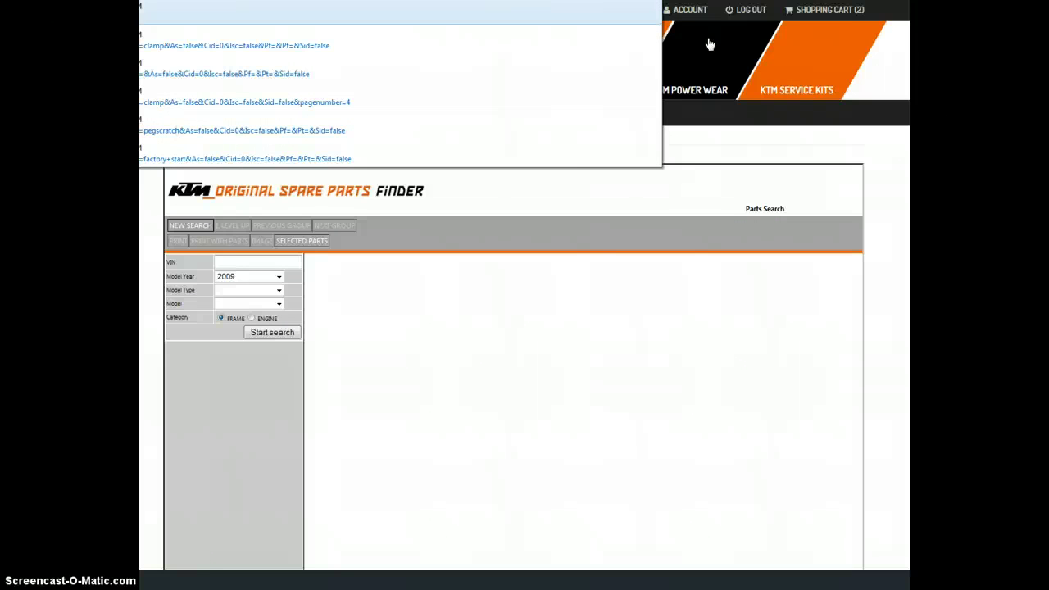
key(Return)
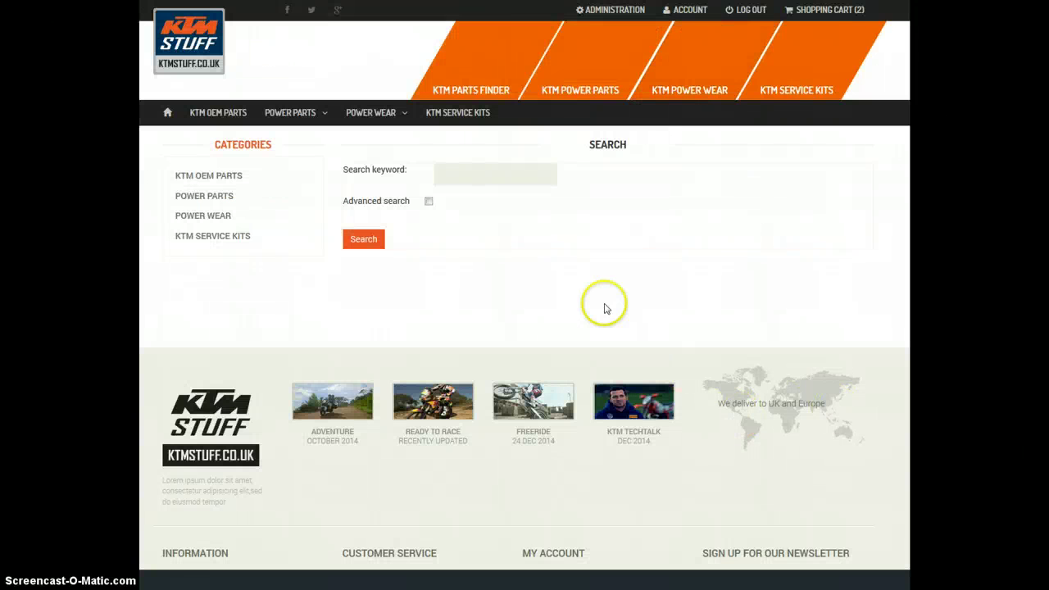
click(474, 175)
key(ctrl+v)
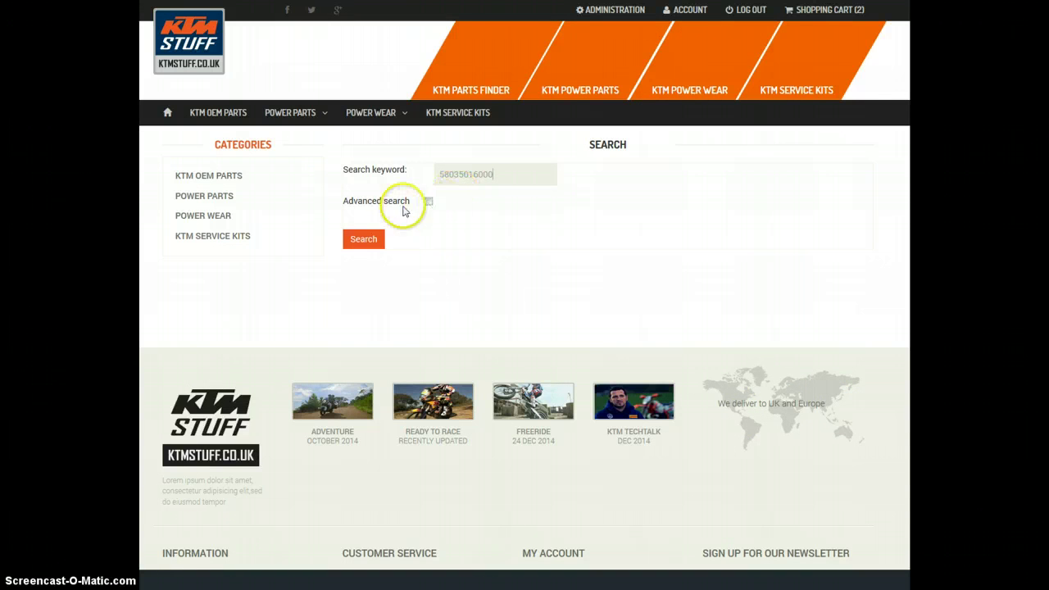
click(363, 240)
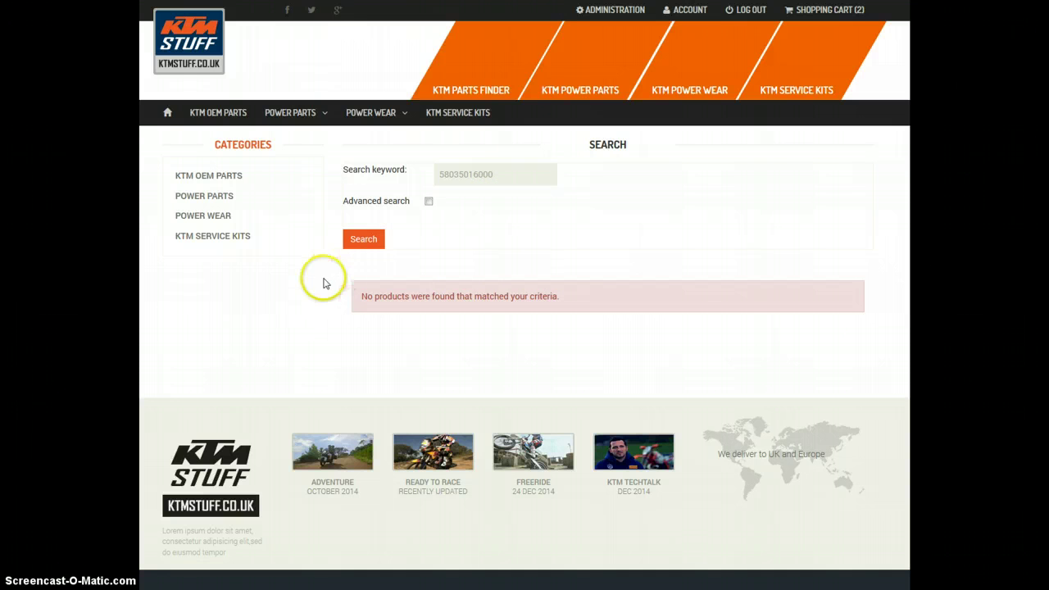
click(496, 72)
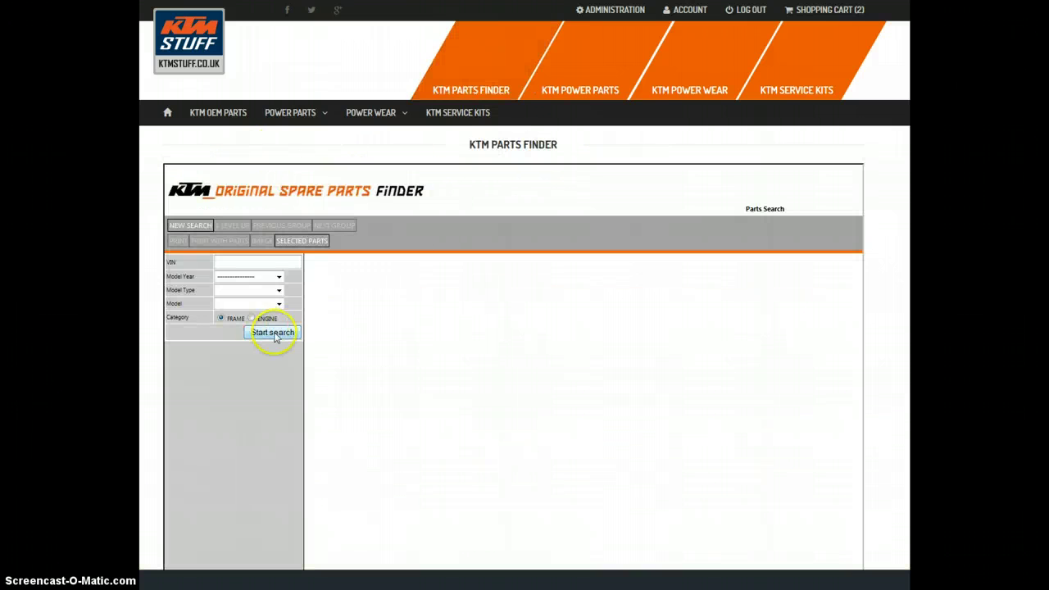